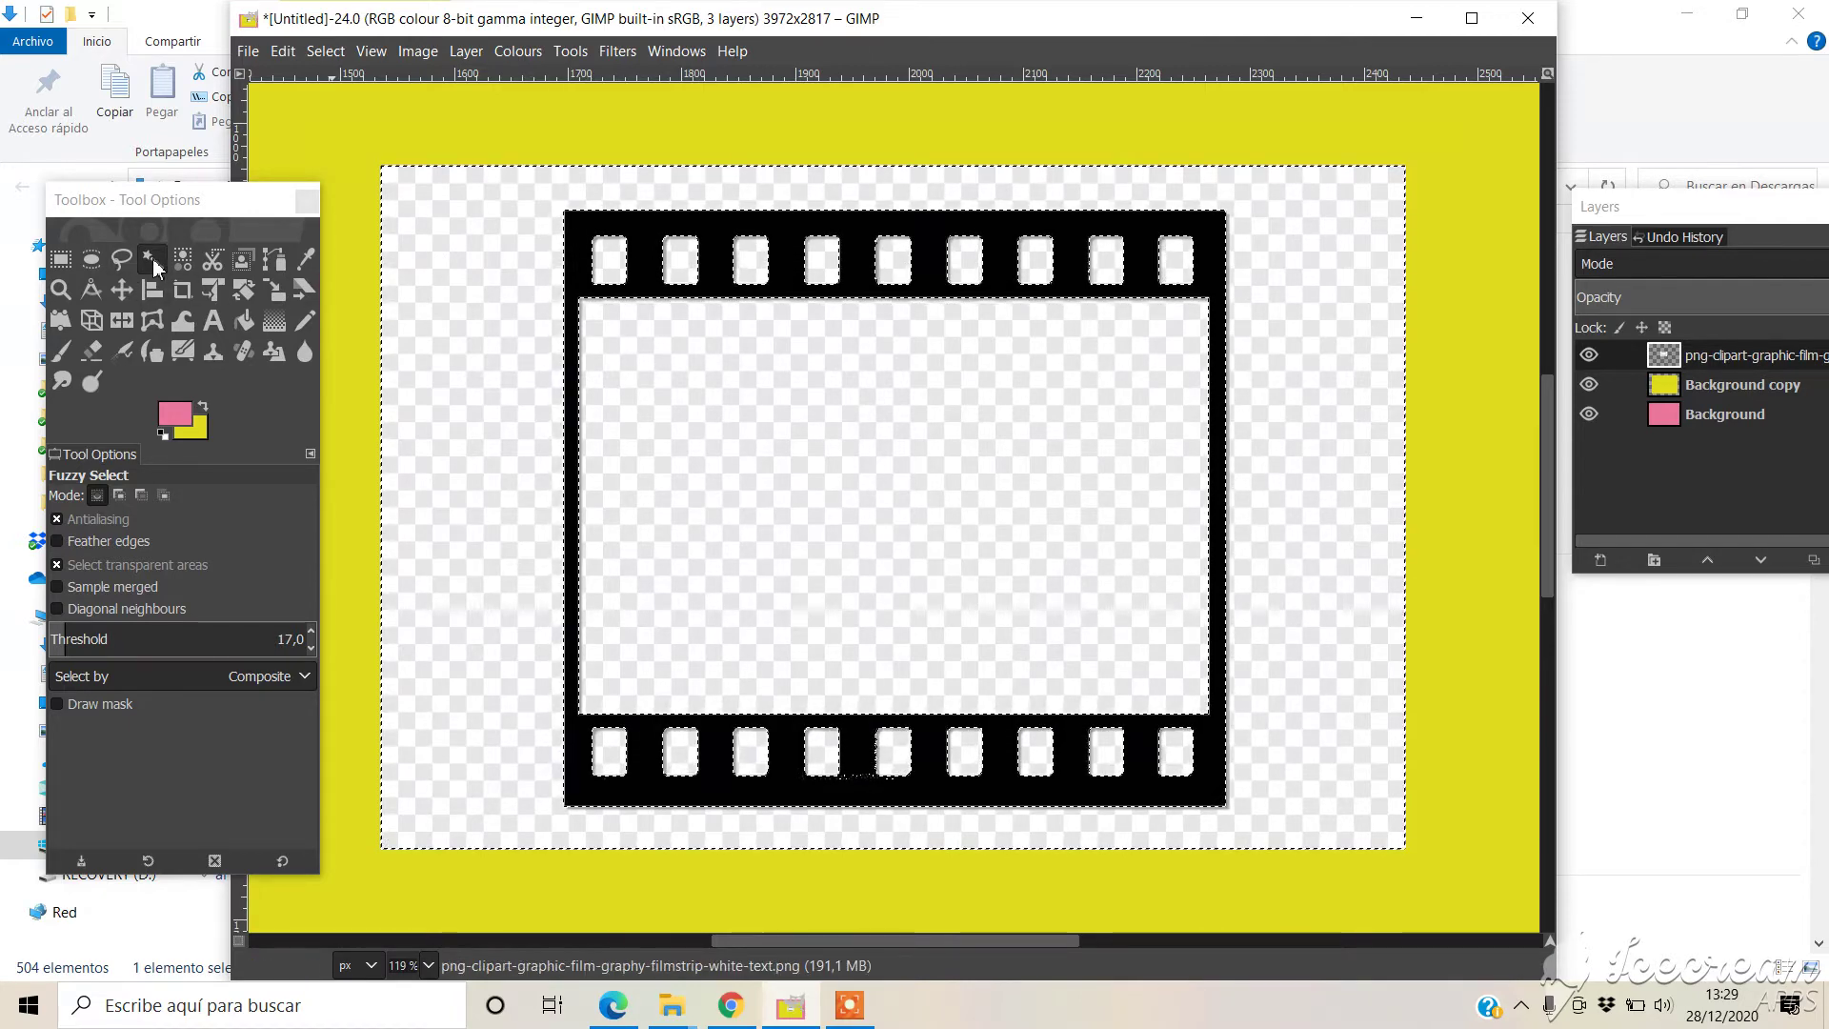
# Invert the selection around the black filmstrip and delete everything else on its layer
pyautogui.click(726, 256)
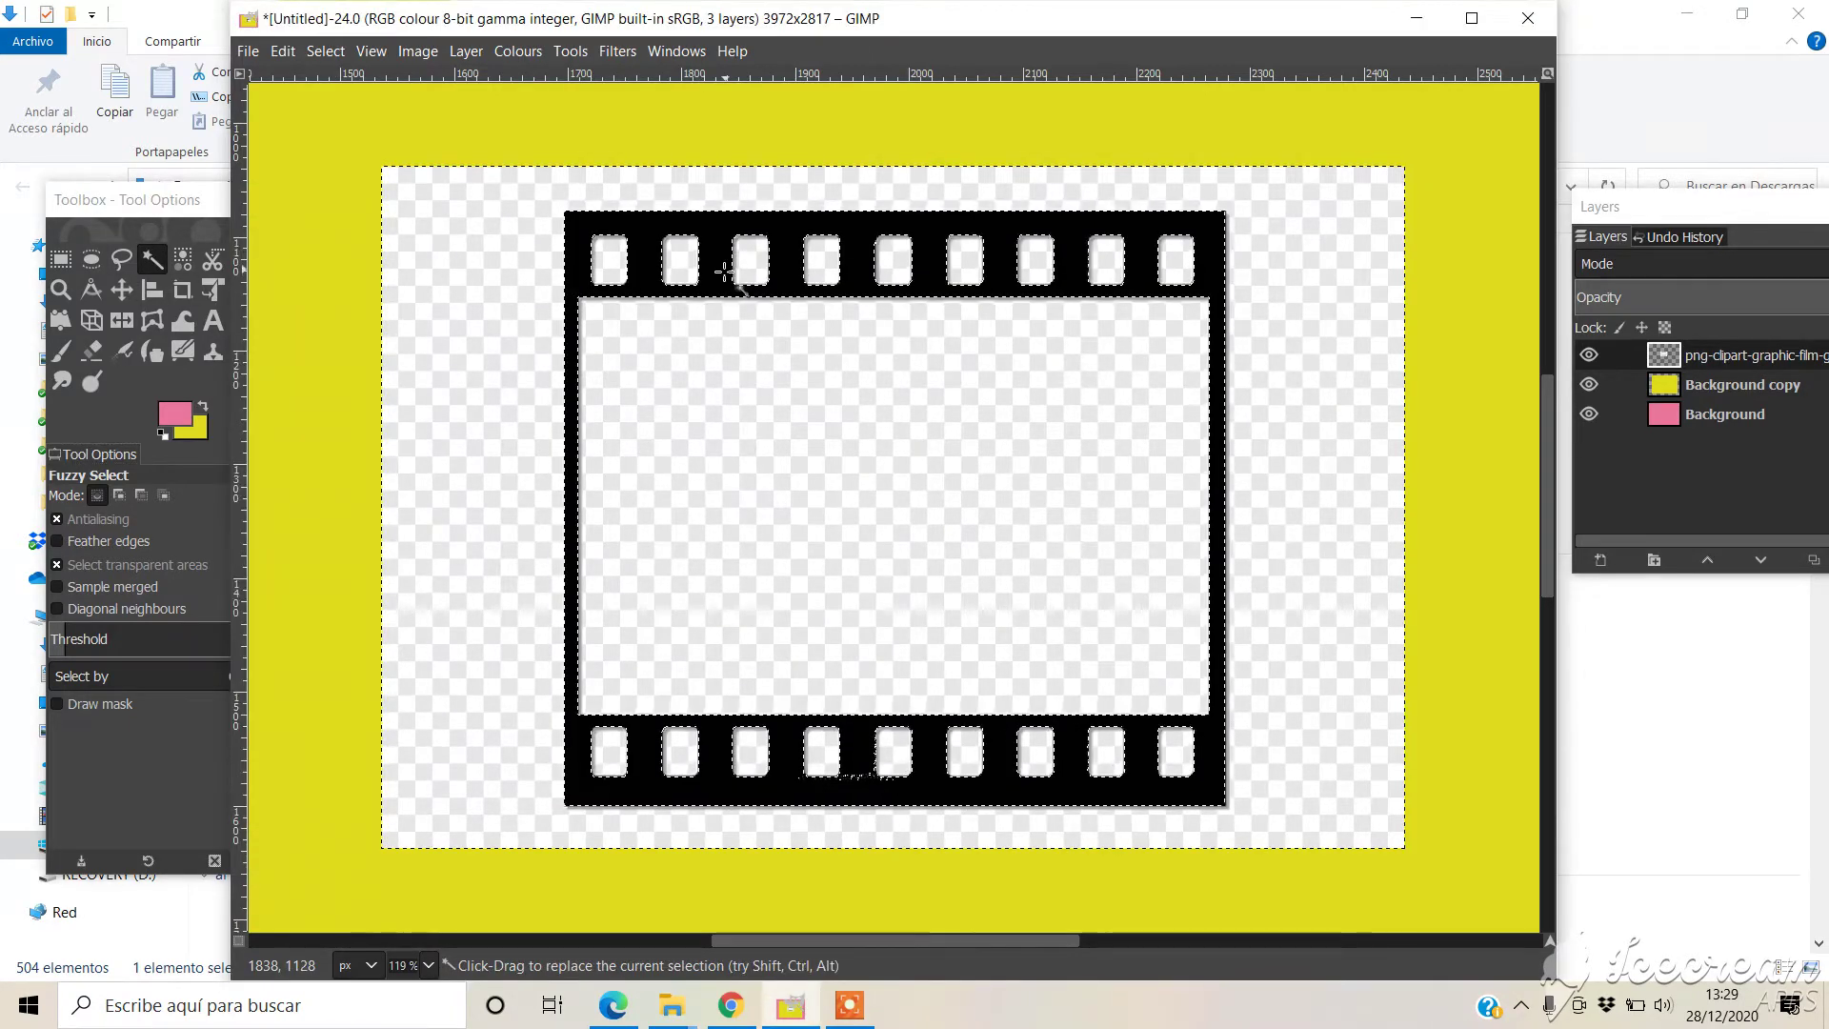
pyautogui.click(325, 50)
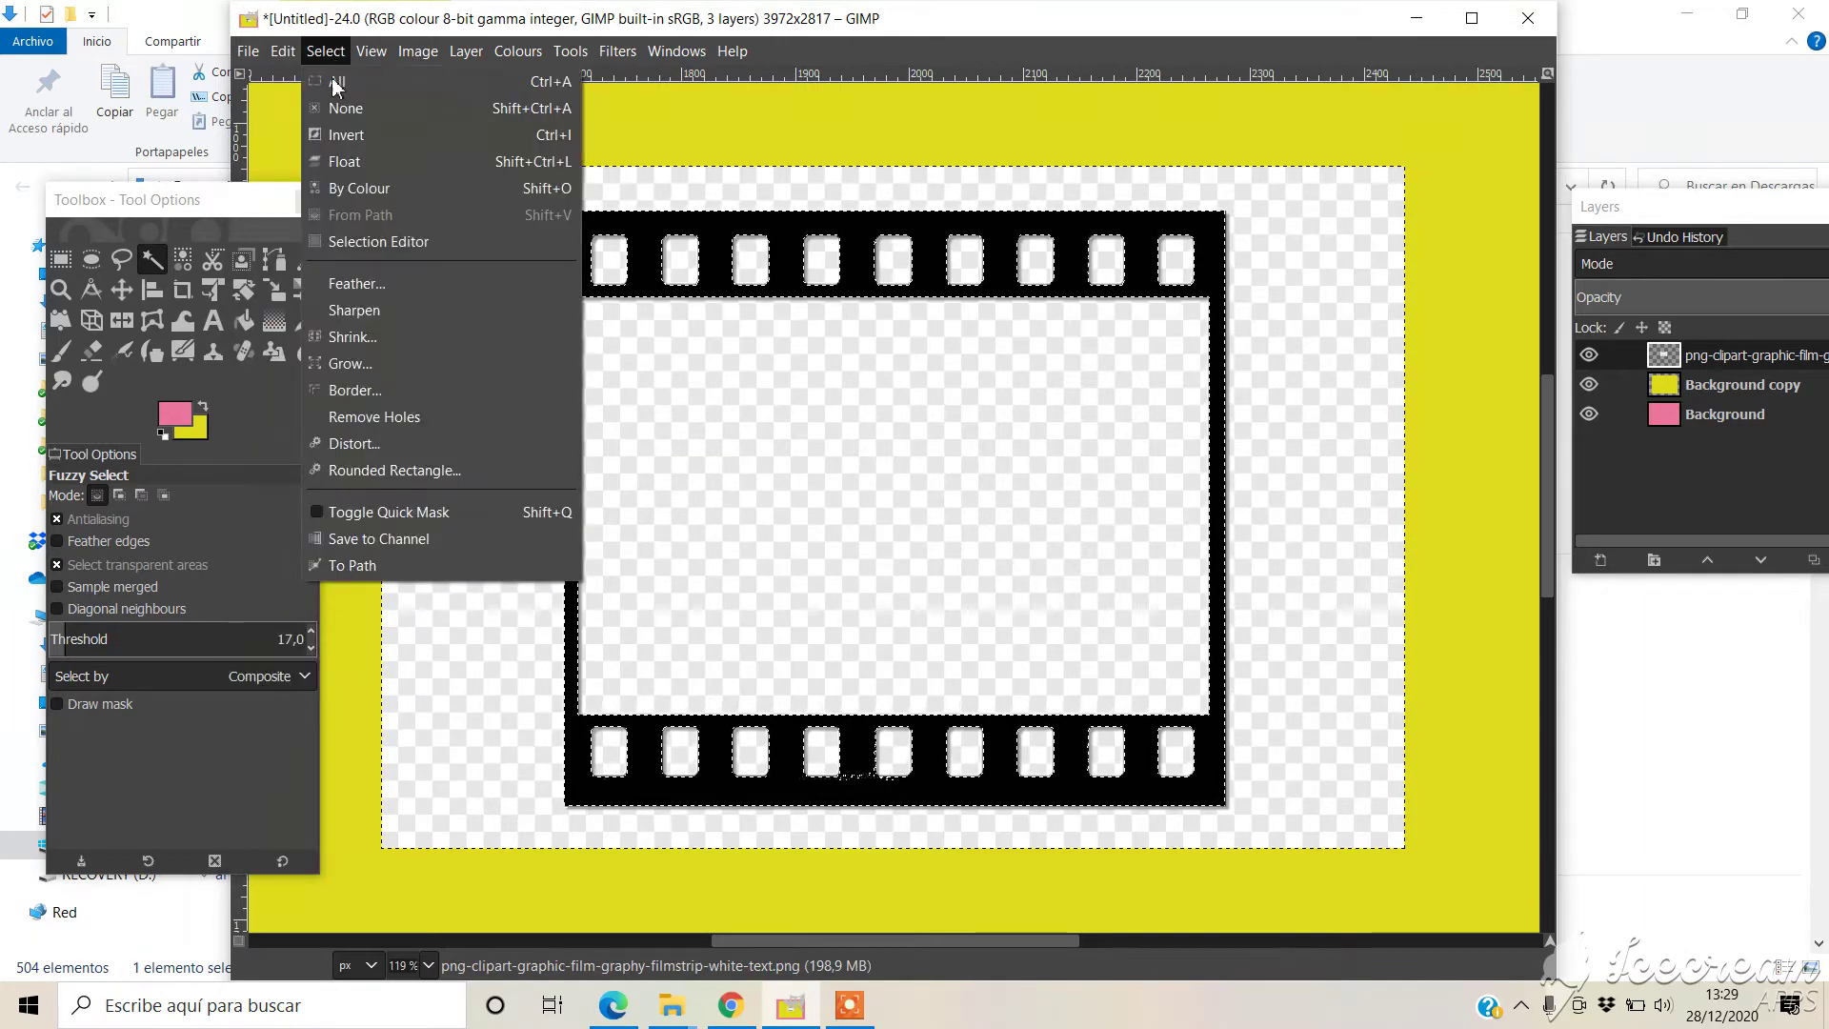
pyautogui.click(338, 135)
pyautogui.press('Delete')
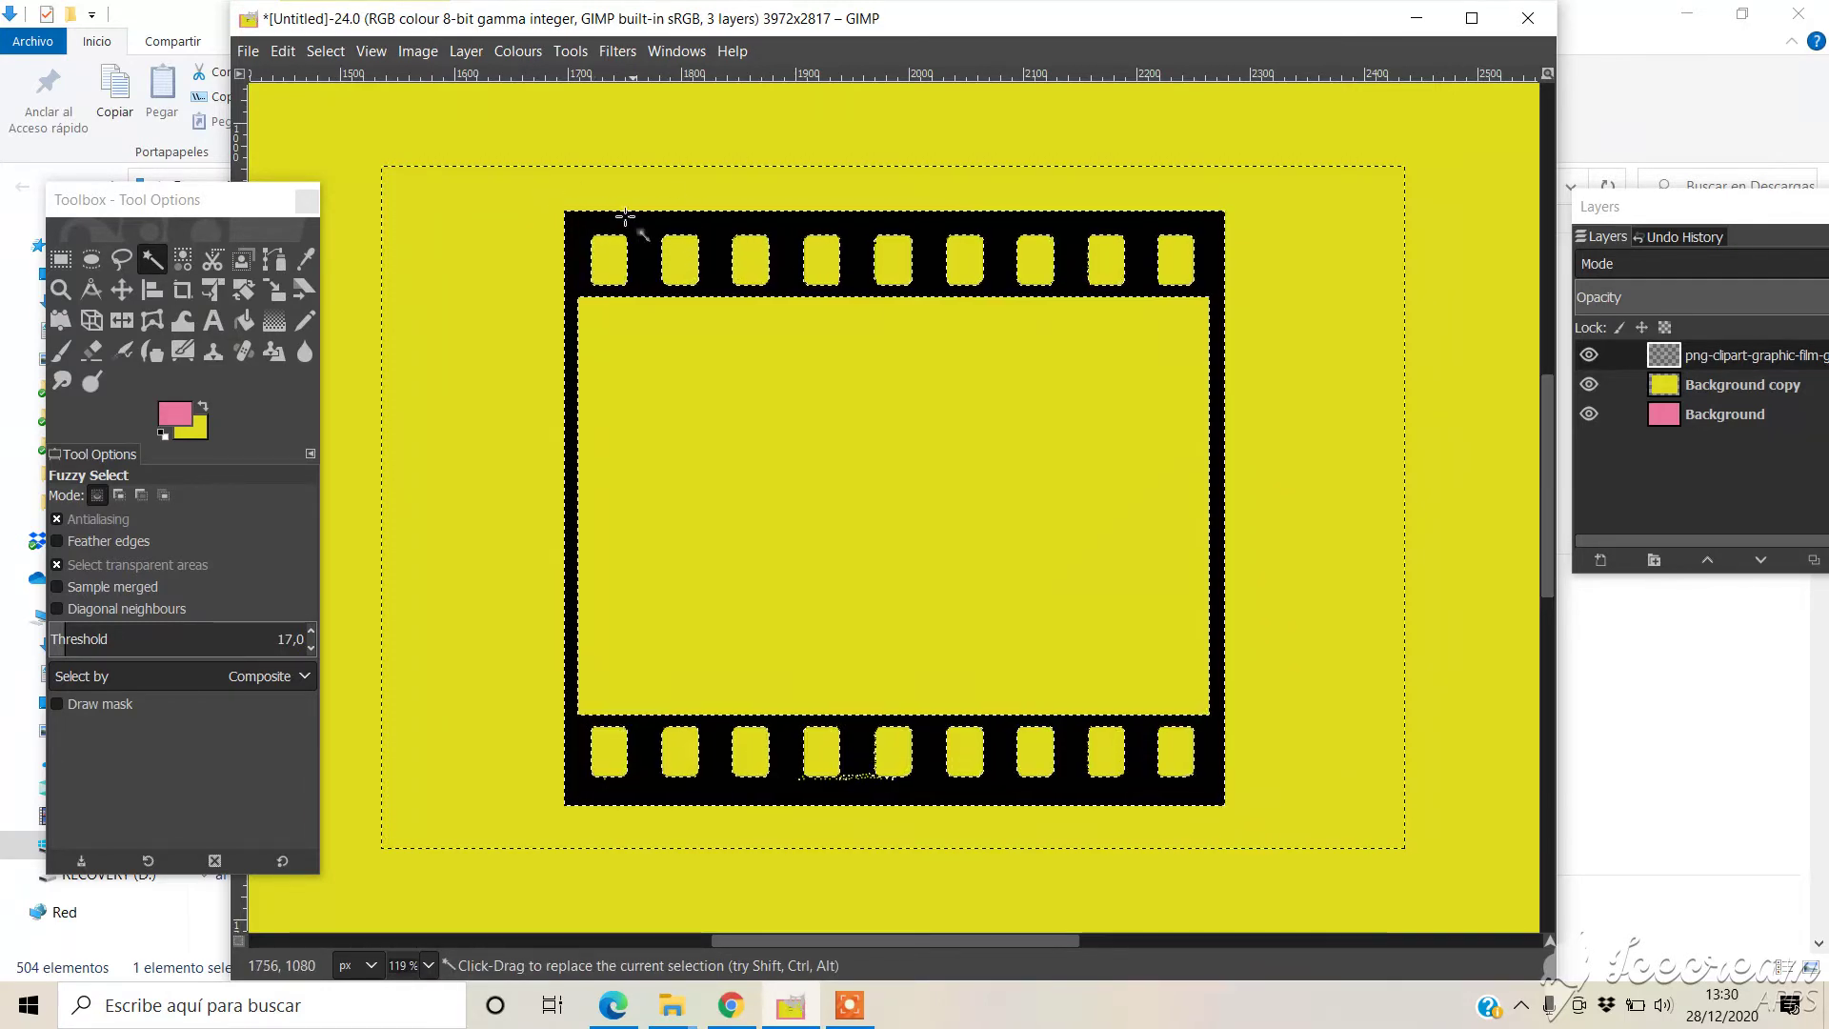
# Crop the filmstrip layer to the current selection
pyautogui.click(466, 52)
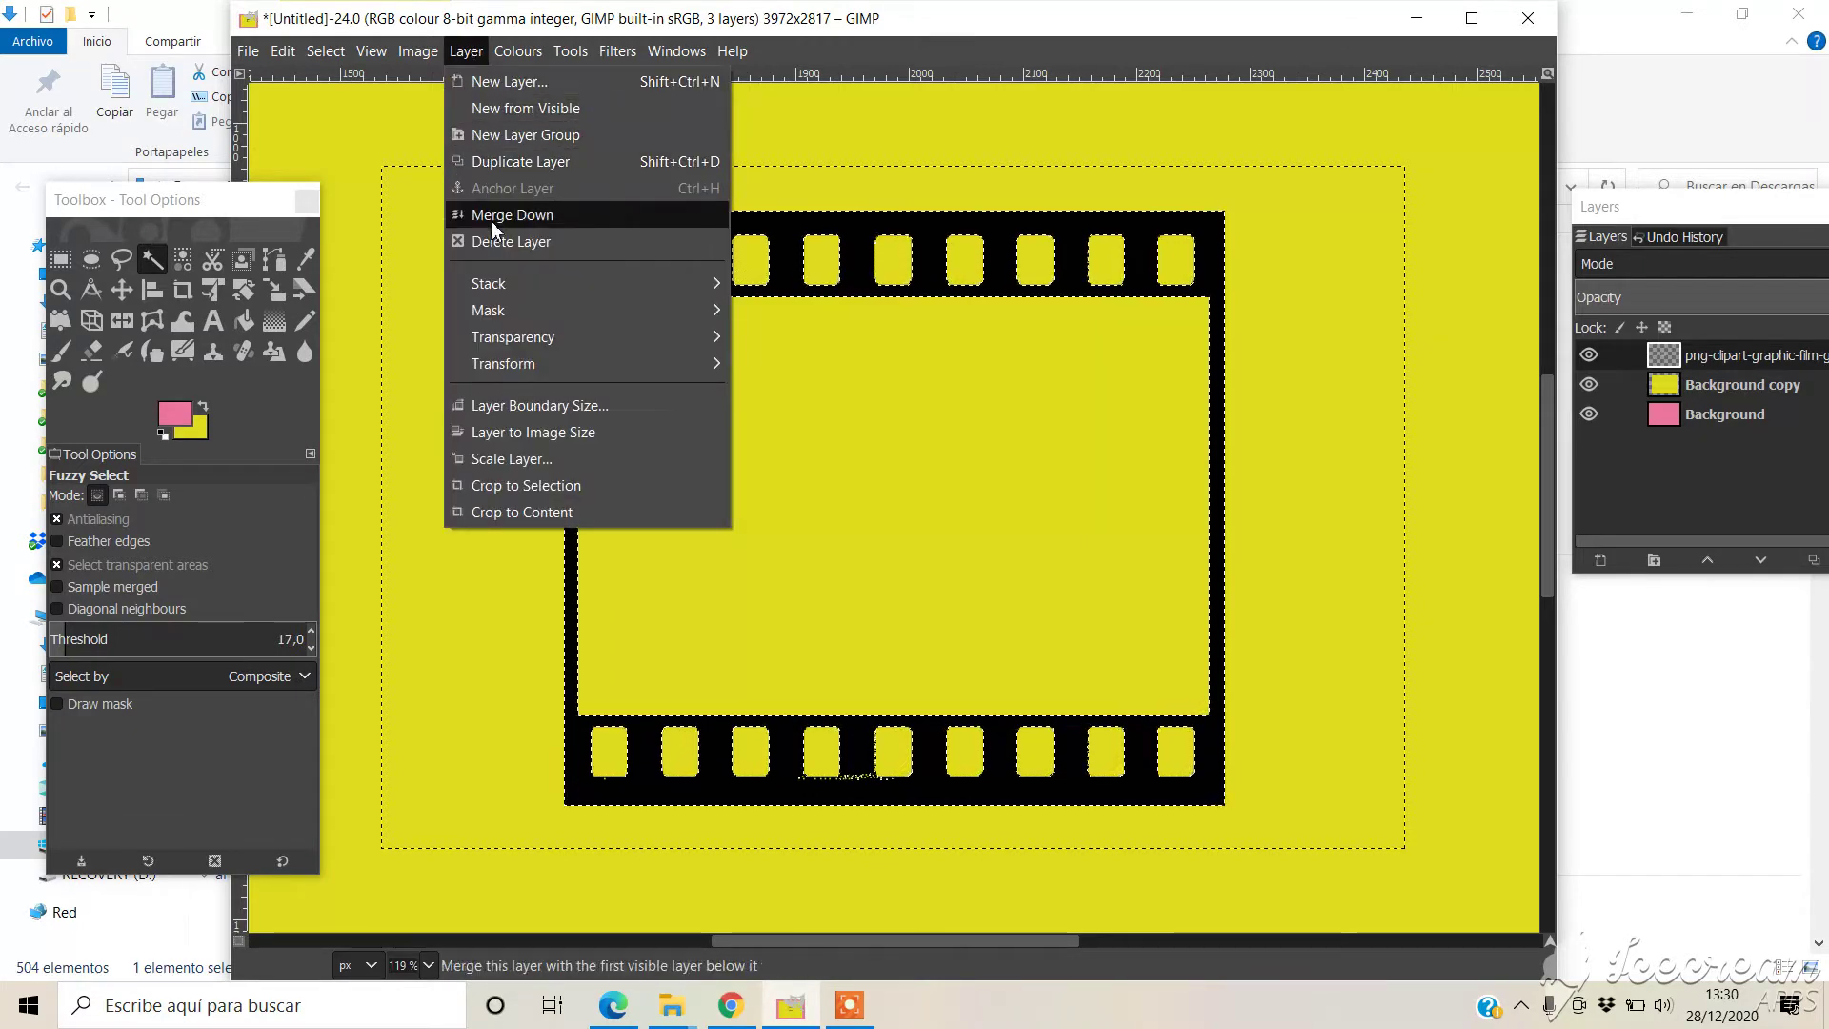
pyautogui.moveTo(509, 308)
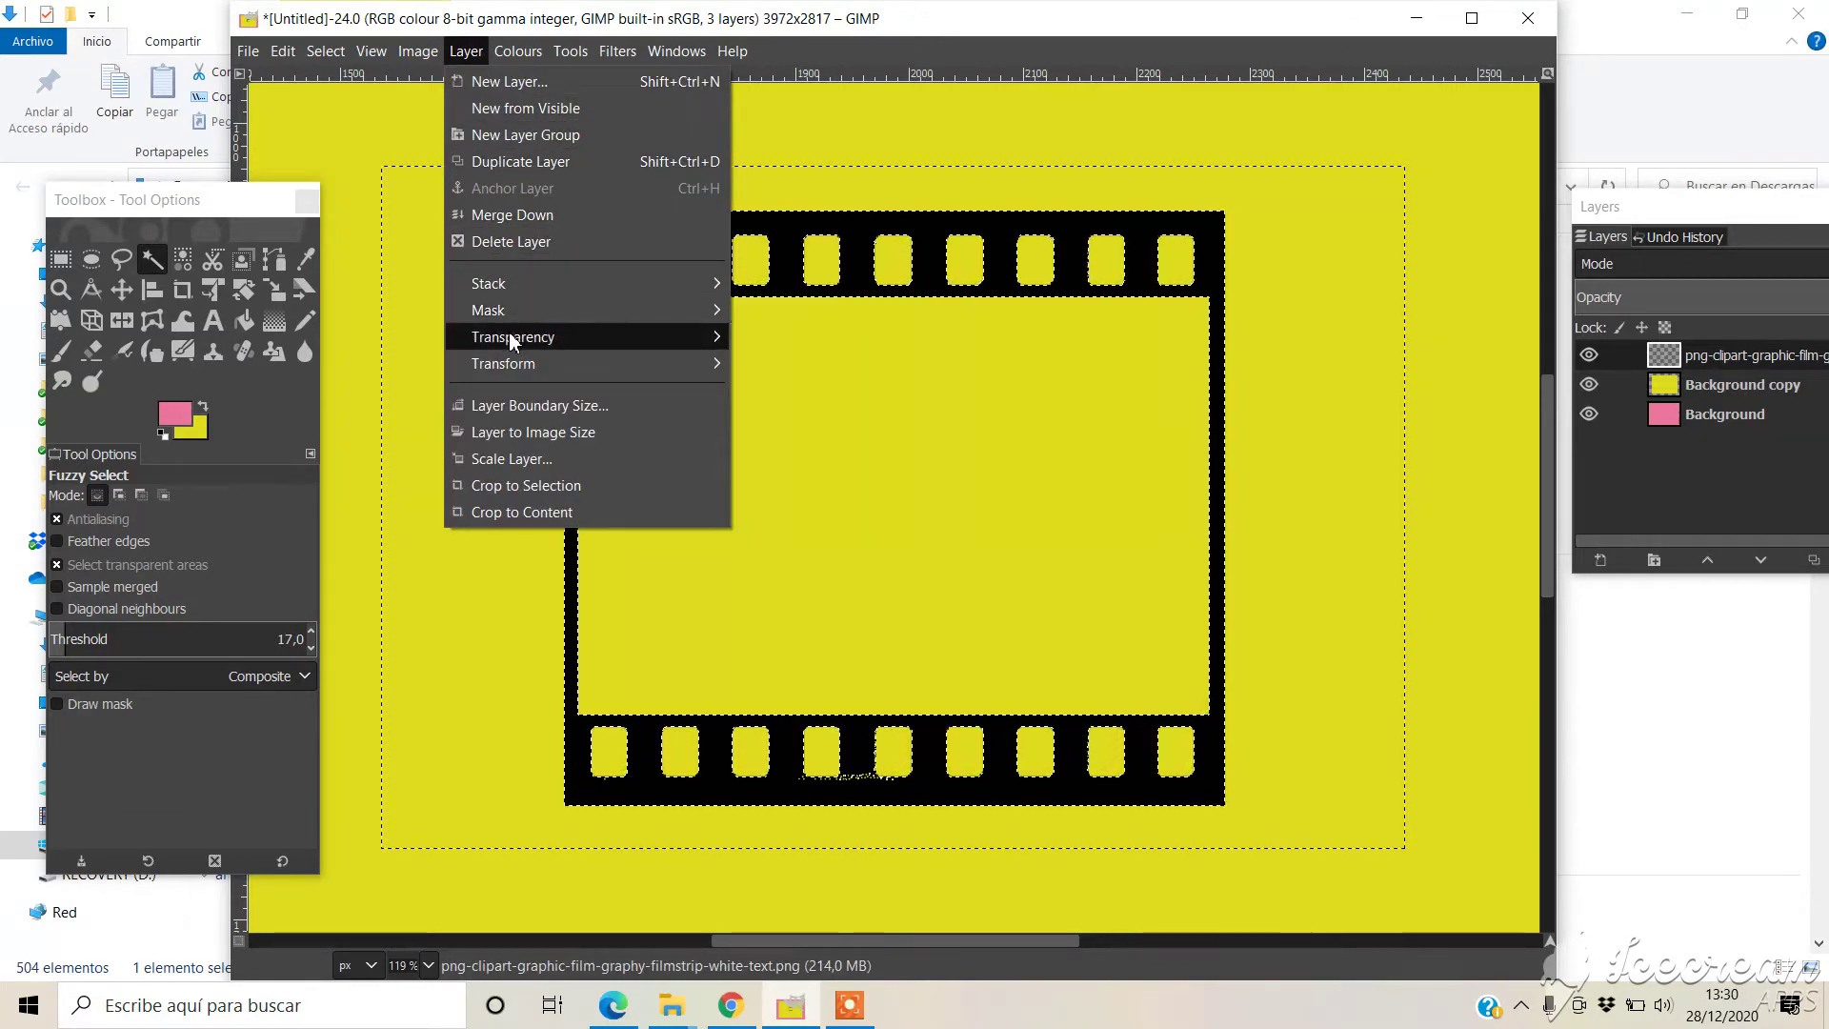
pyautogui.click(521, 486)
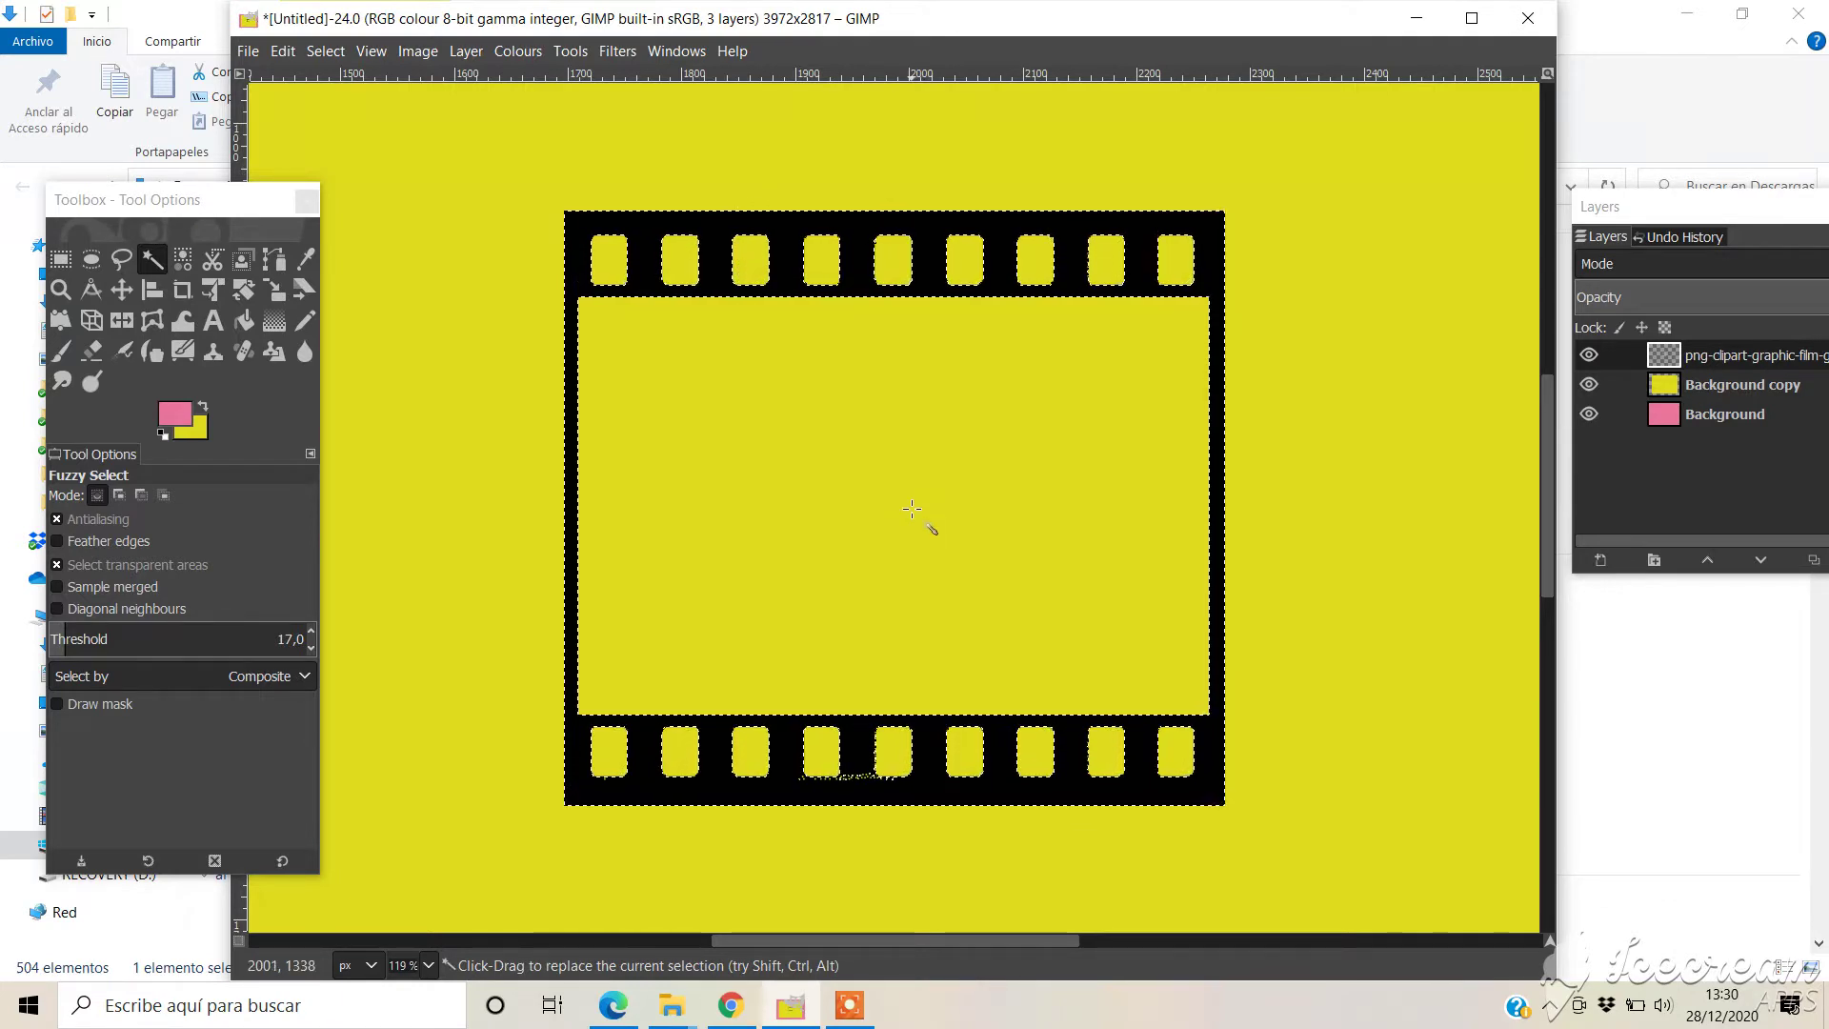
# Move the Toolbox aside and zoom to 25% to see the whole image
pyautogui.click(240, 210)
pyautogui.moveTo(240, 210); pyautogui.dragTo(149, 189)
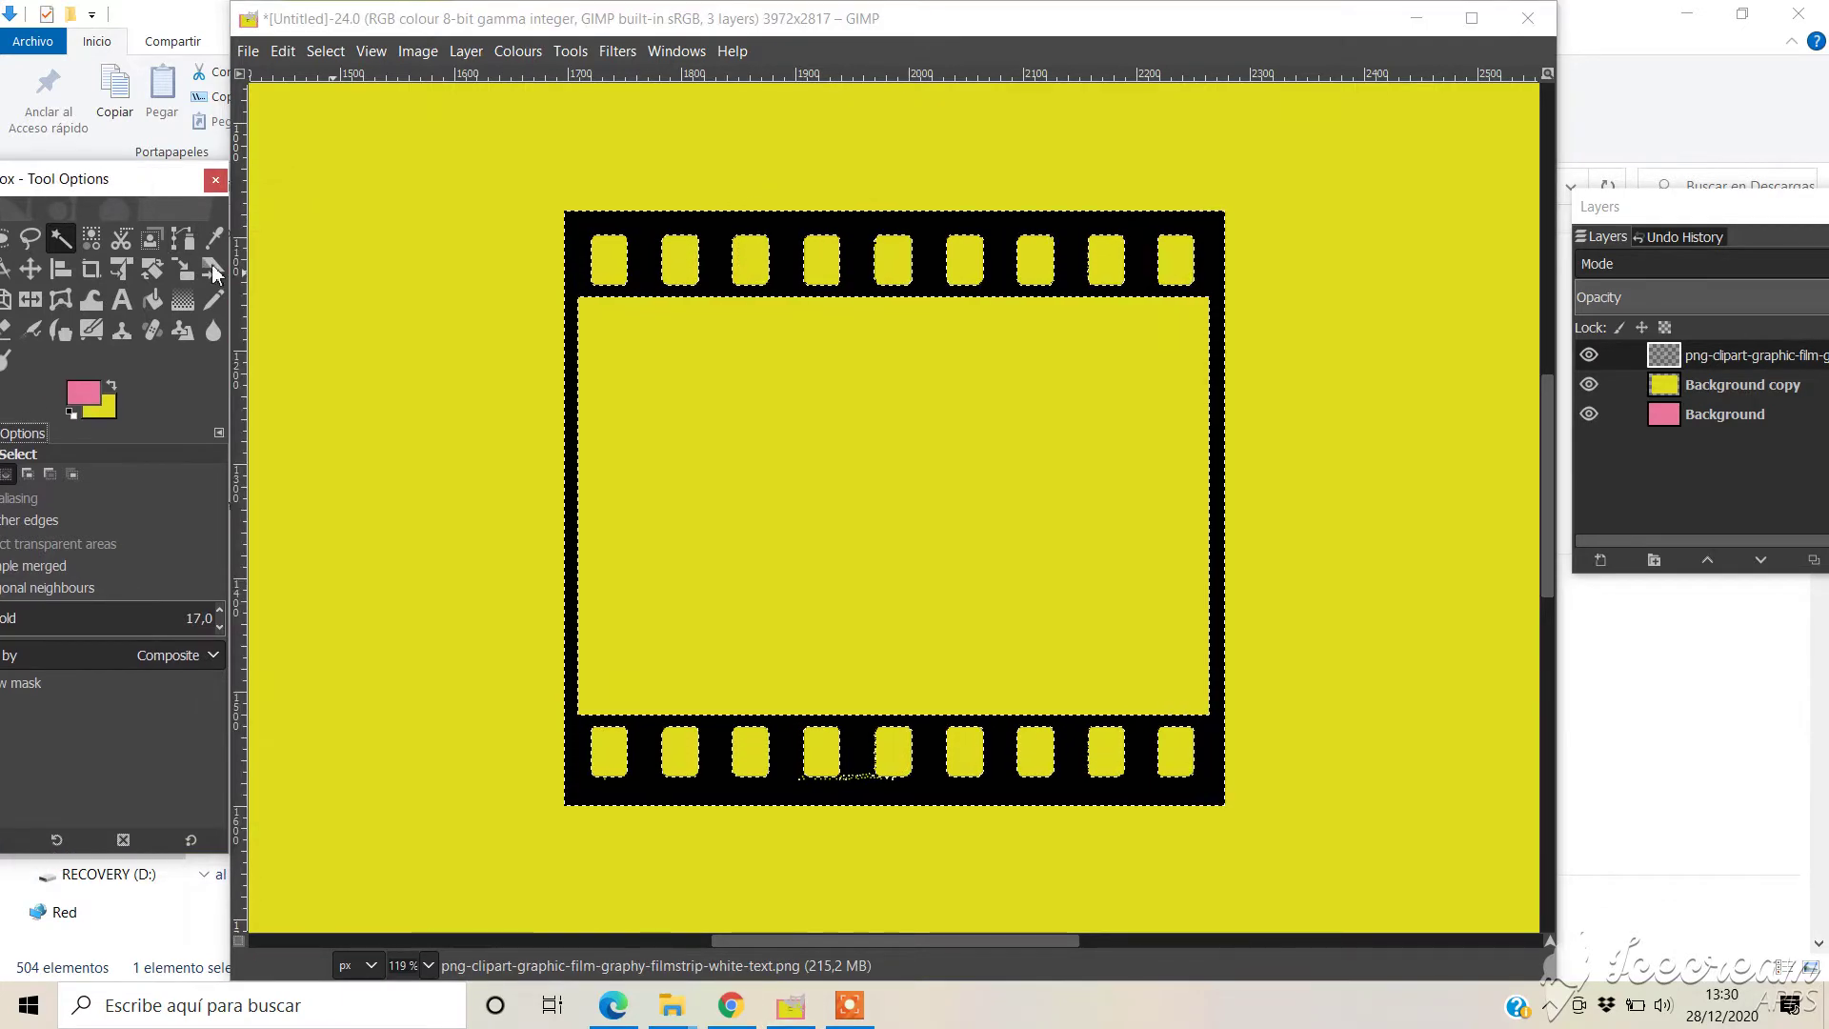
pyautogui.click(427, 965)
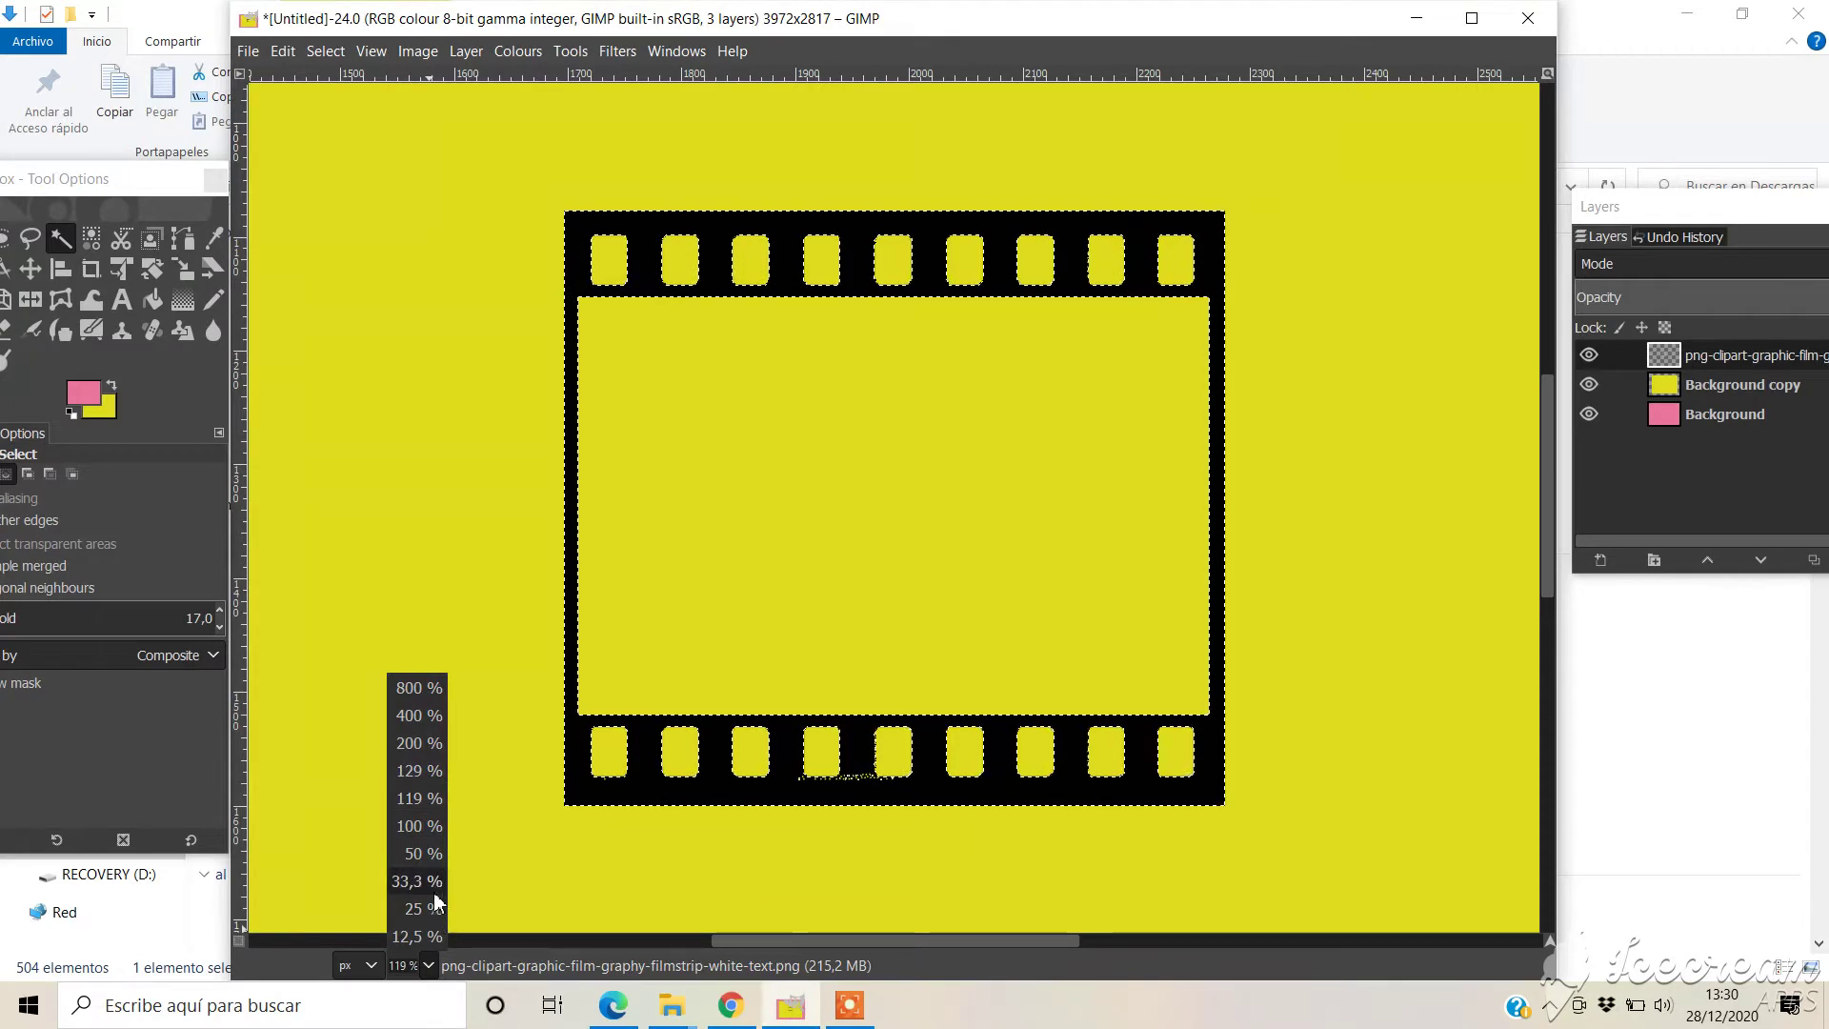
pyautogui.click(430, 905)
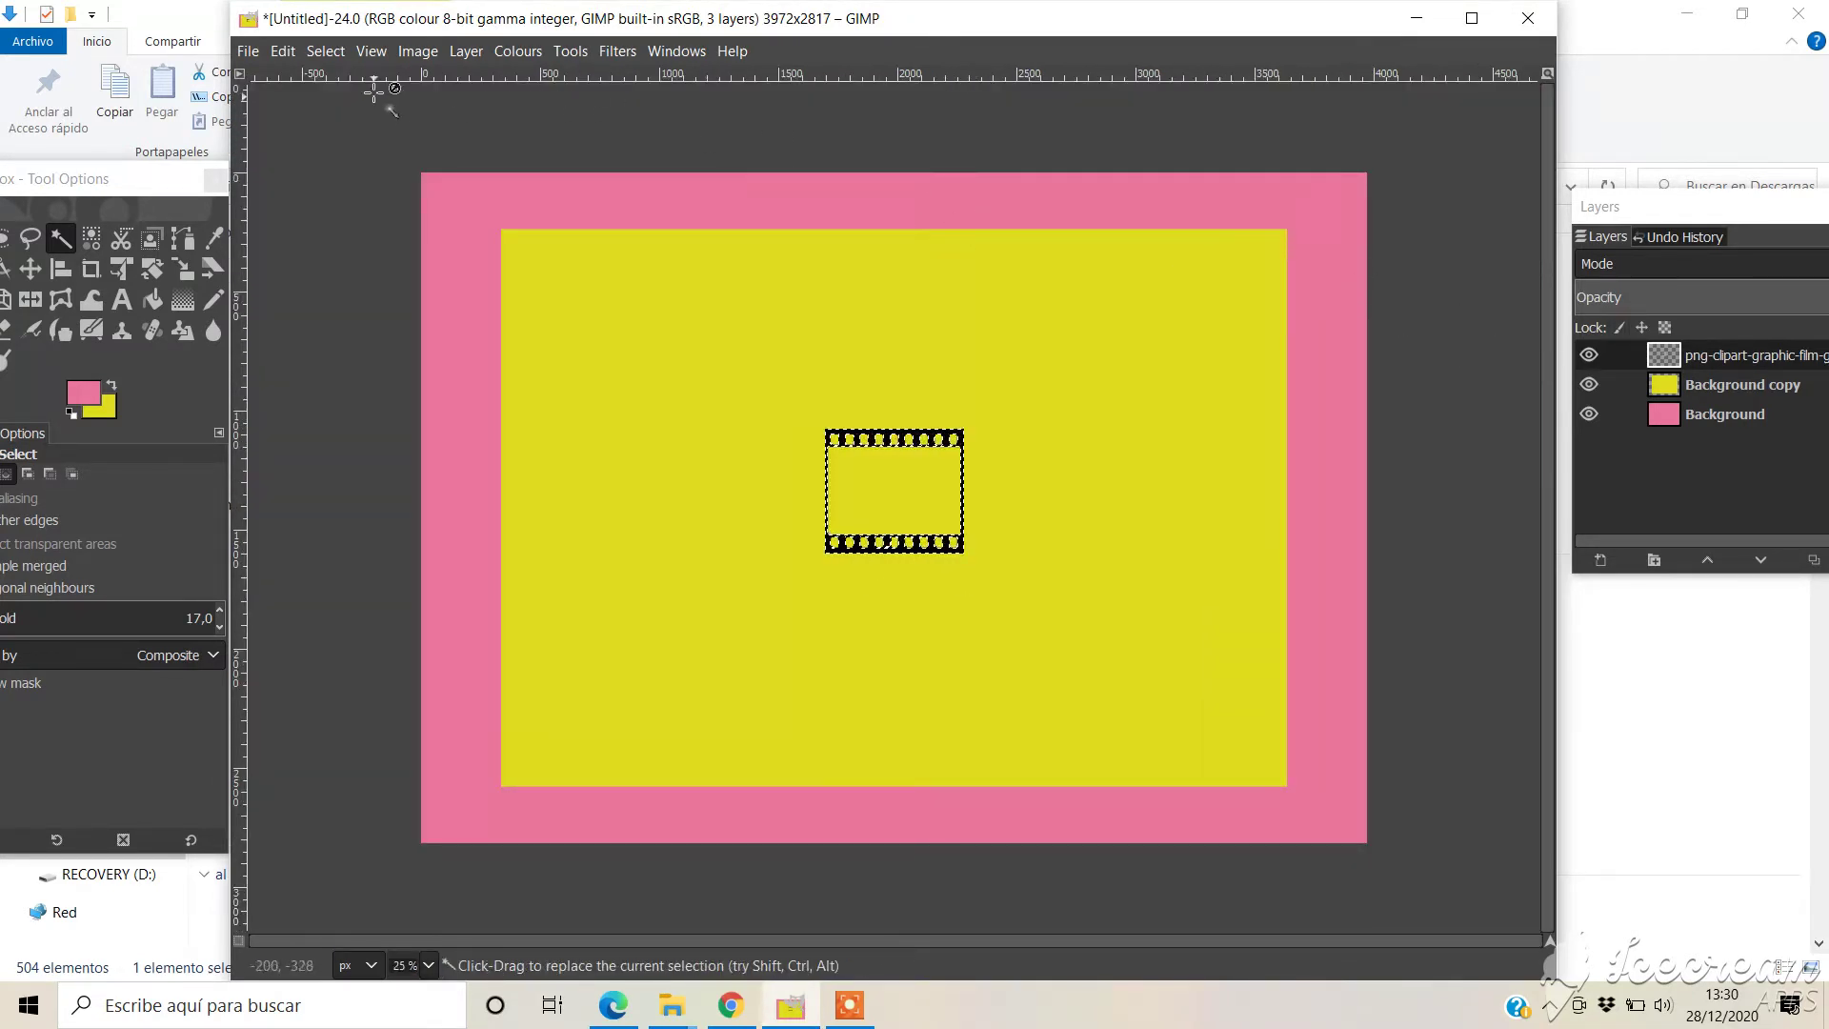
# Select the whole image and make the filmstrip layer active
pyautogui.click(329, 53)
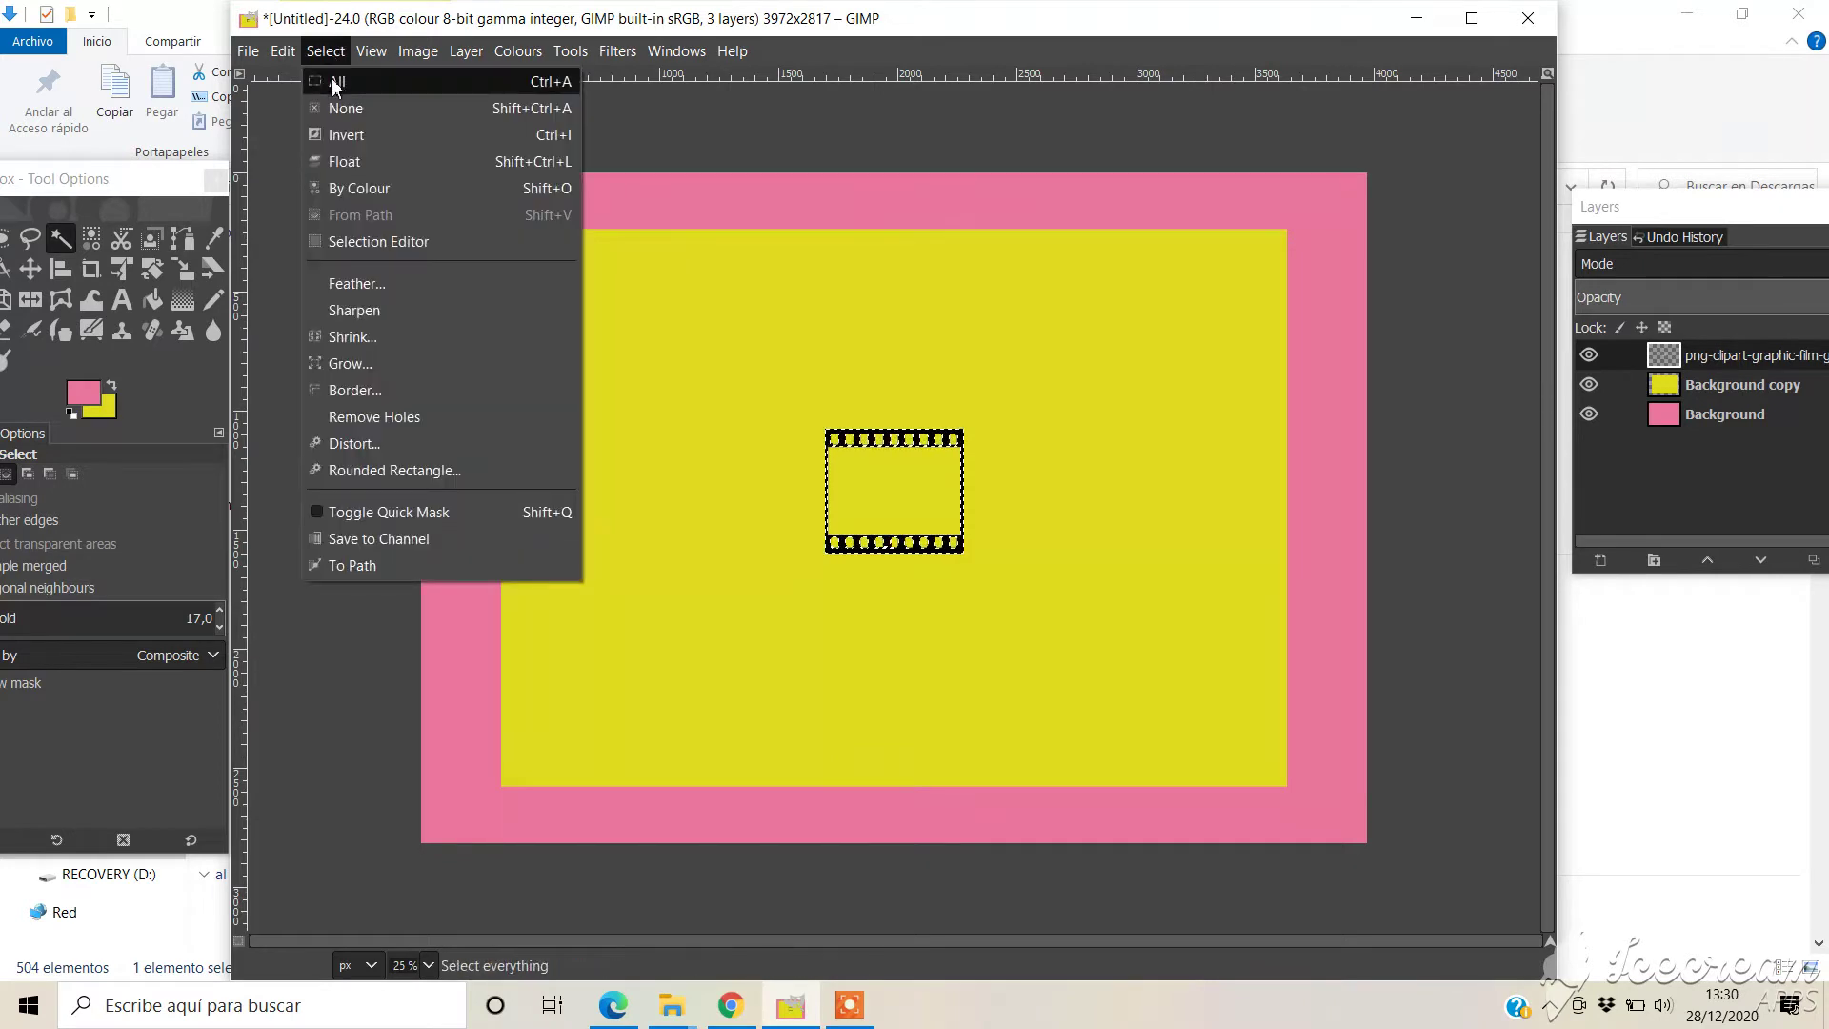
pyautogui.click(337, 81)
pyautogui.doubleClick(1700, 386)
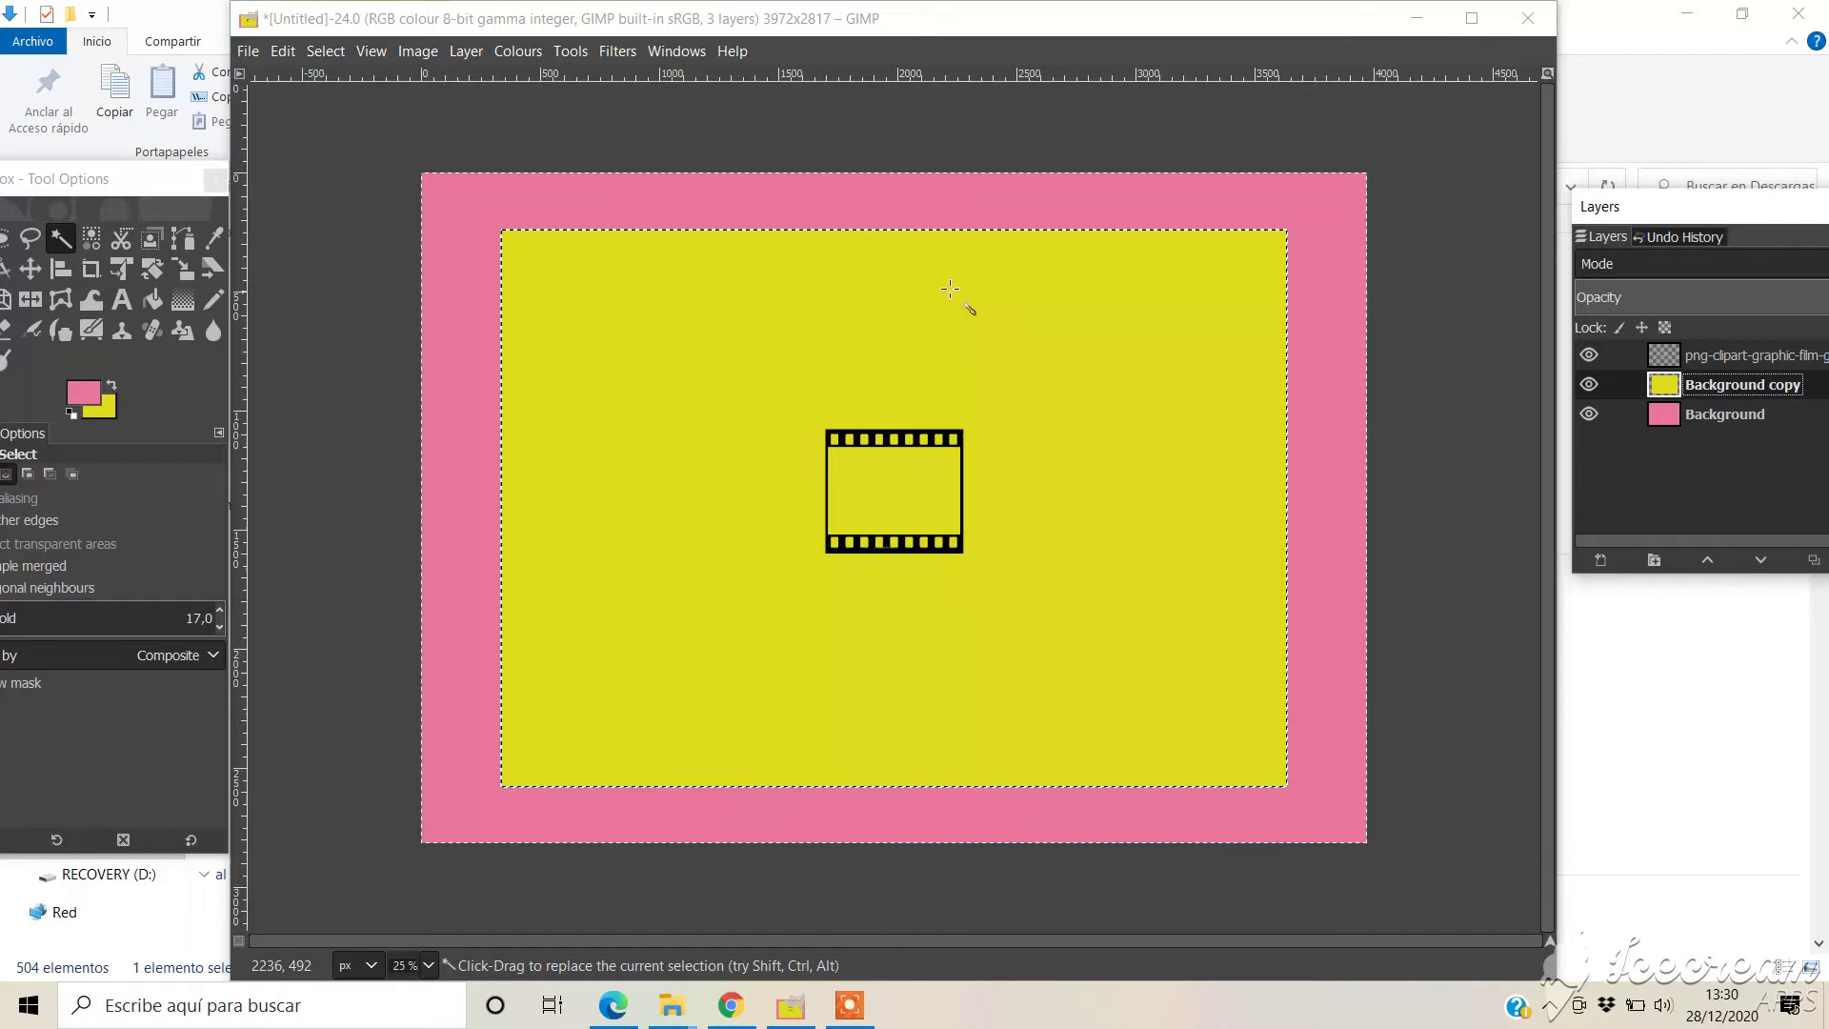
pyautogui.click(1714, 357)
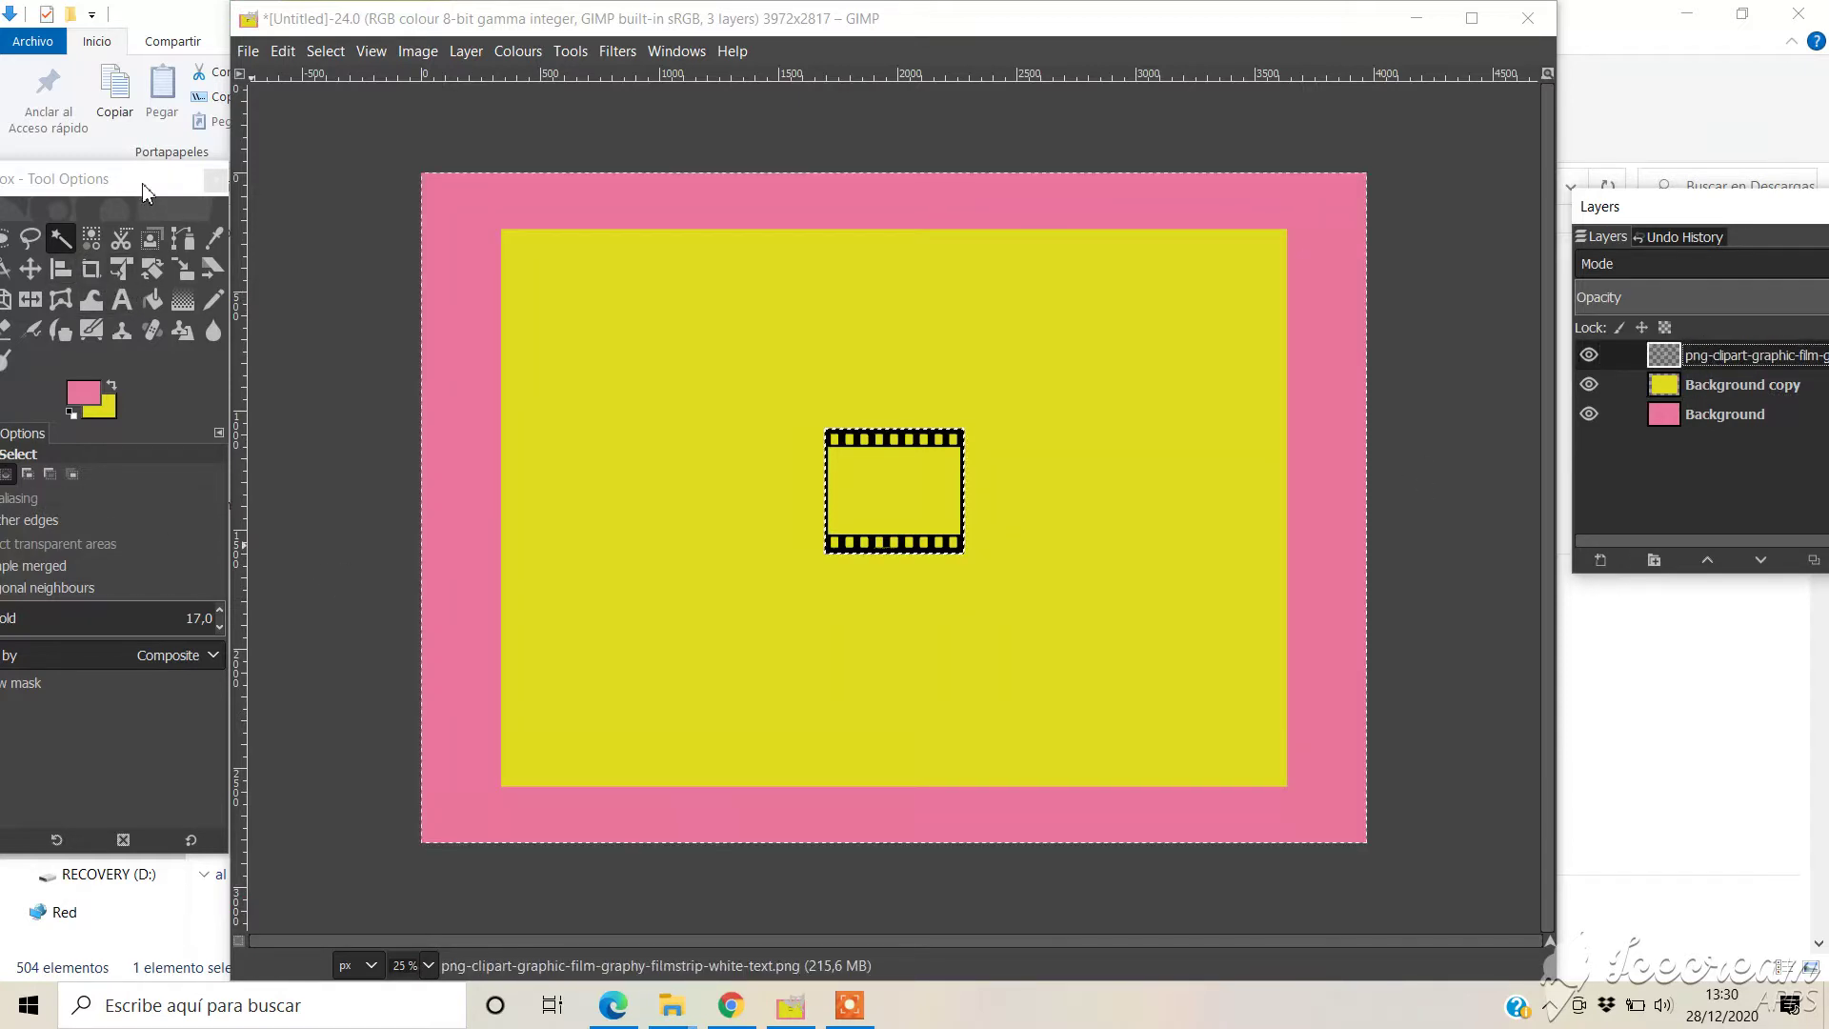
# With the Move tool, place the filmstrip in the yellow area's top-left corner
pyautogui.moveTo(147, 180); pyautogui.dragTo(209, 155)
pyautogui.click(87, 243)
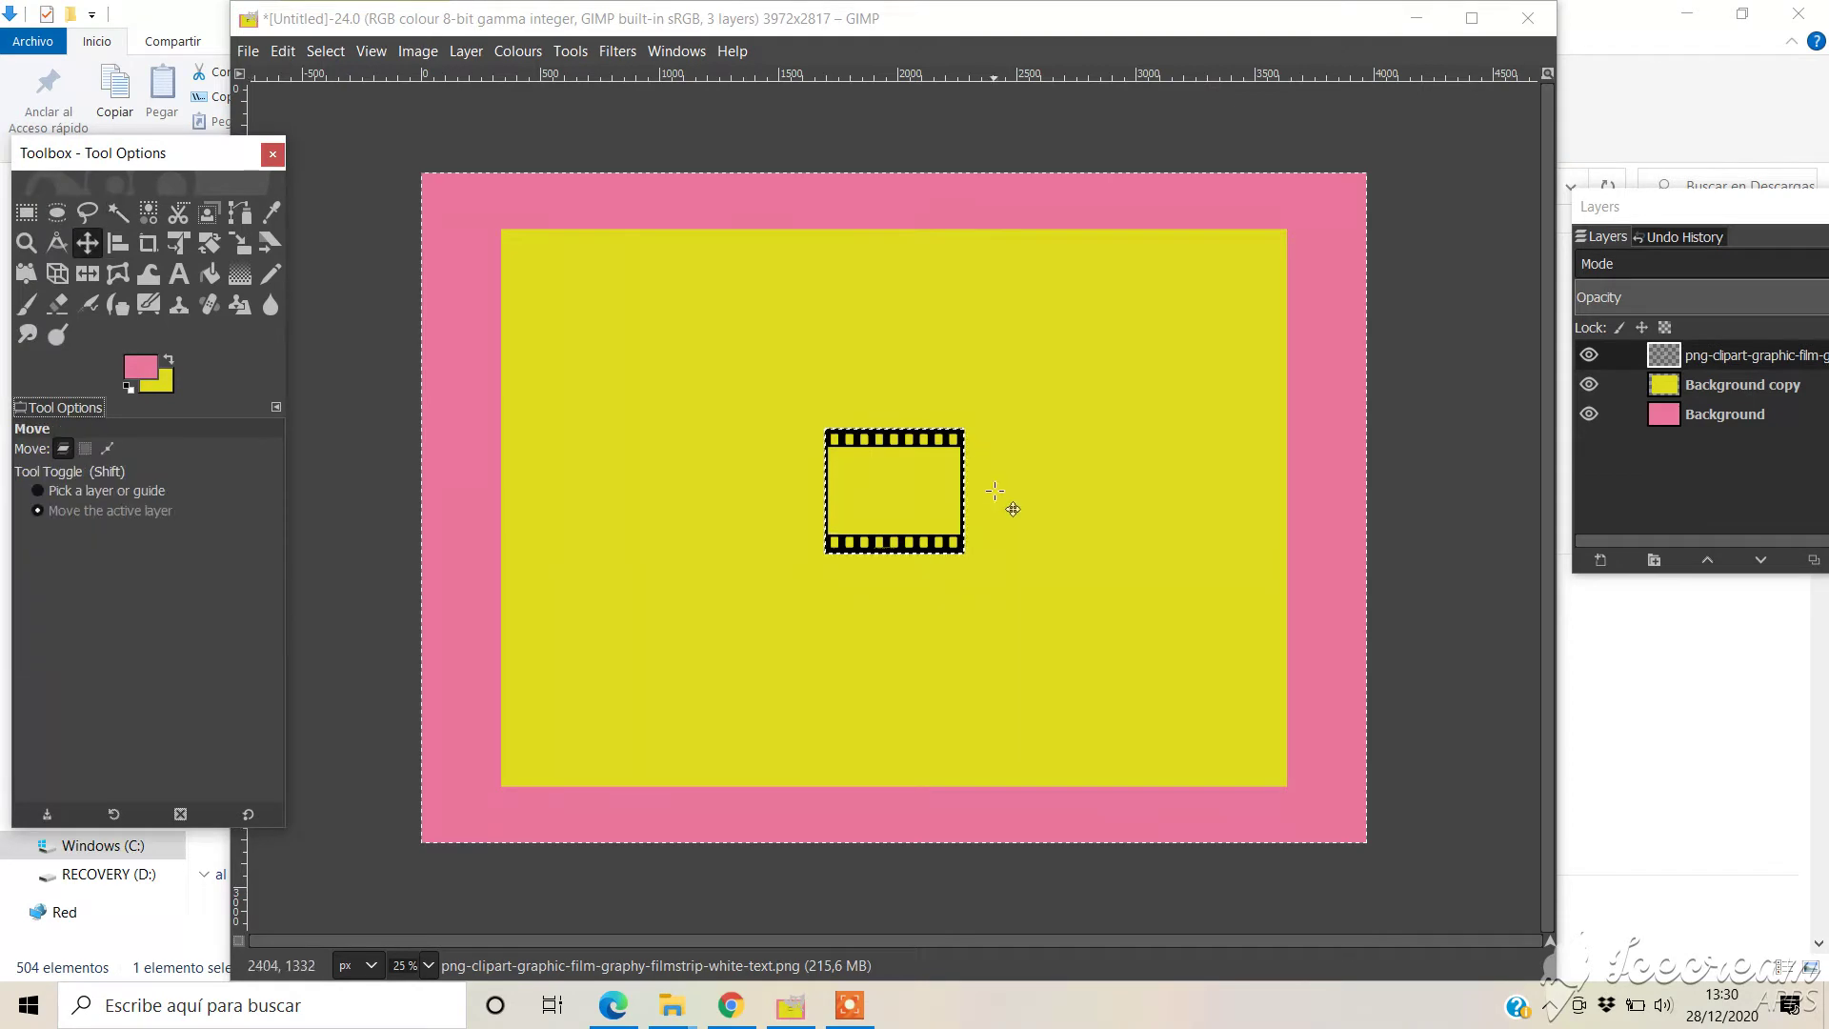
pyautogui.moveTo(895, 437); pyautogui.dragTo(578, 245)
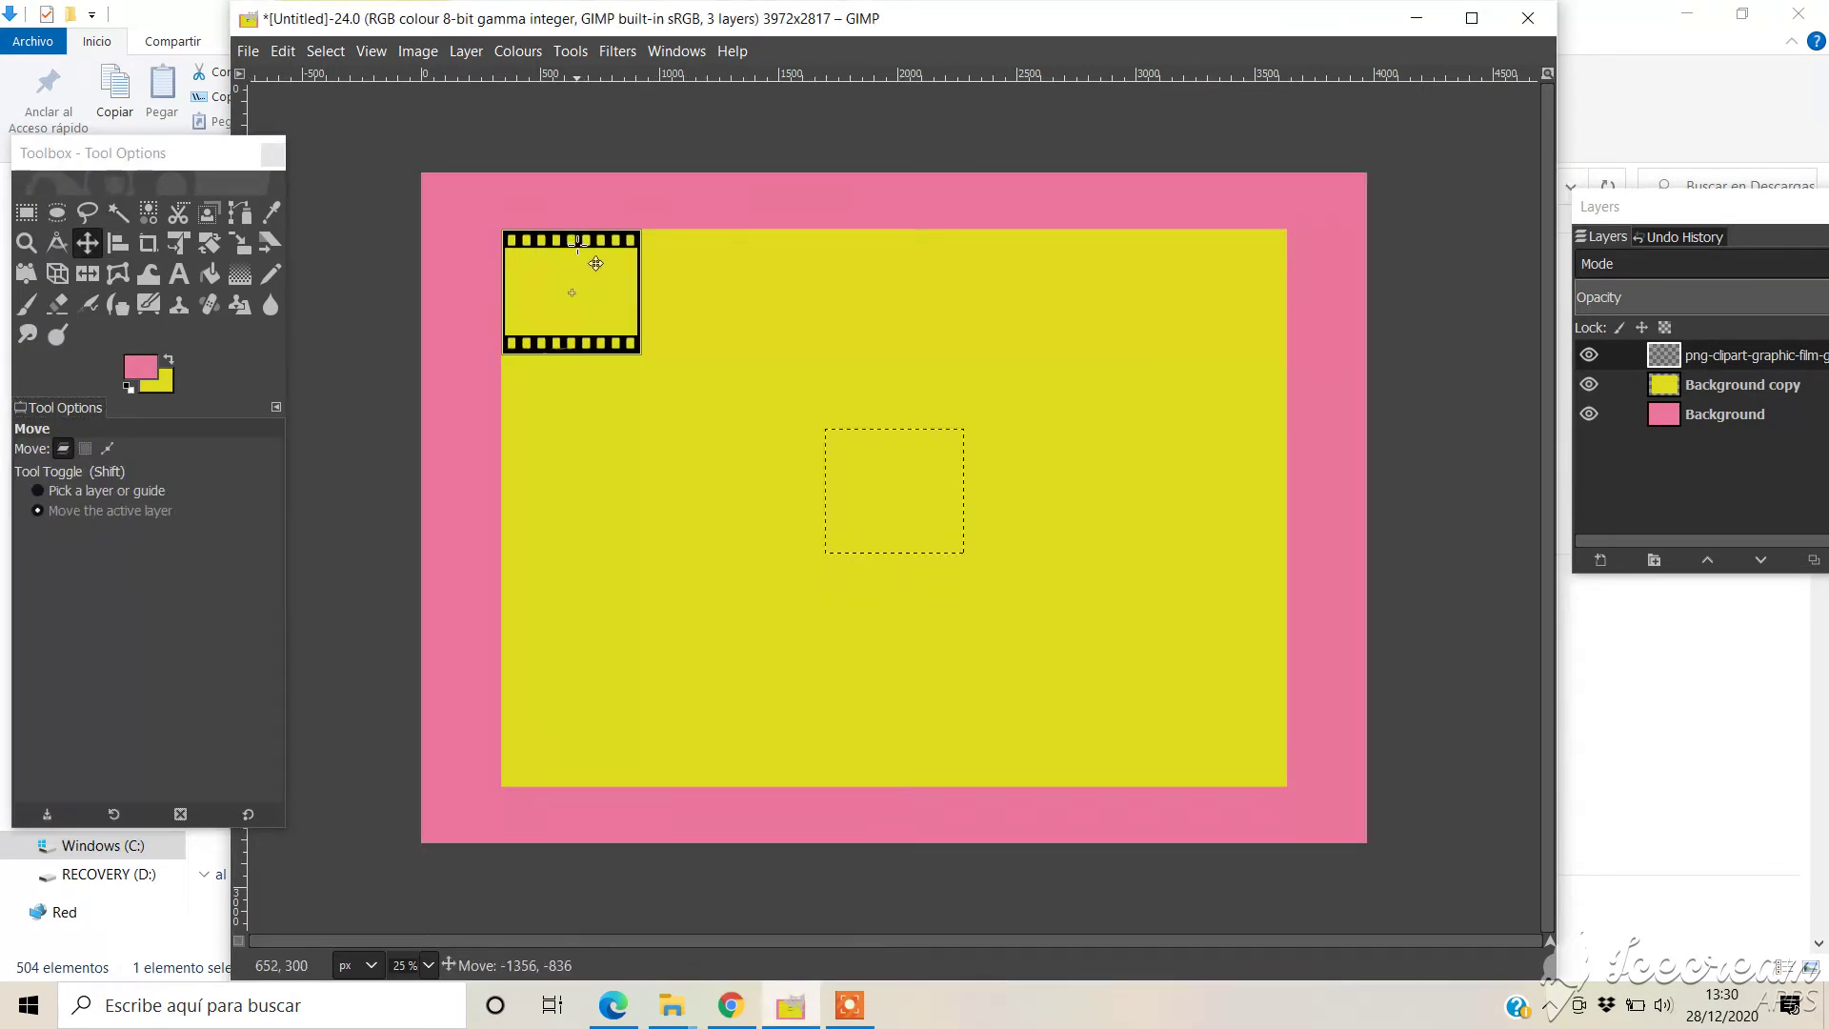
pyautogui.moveTo(576, 243); pyautogui.dragTo(579, 246)
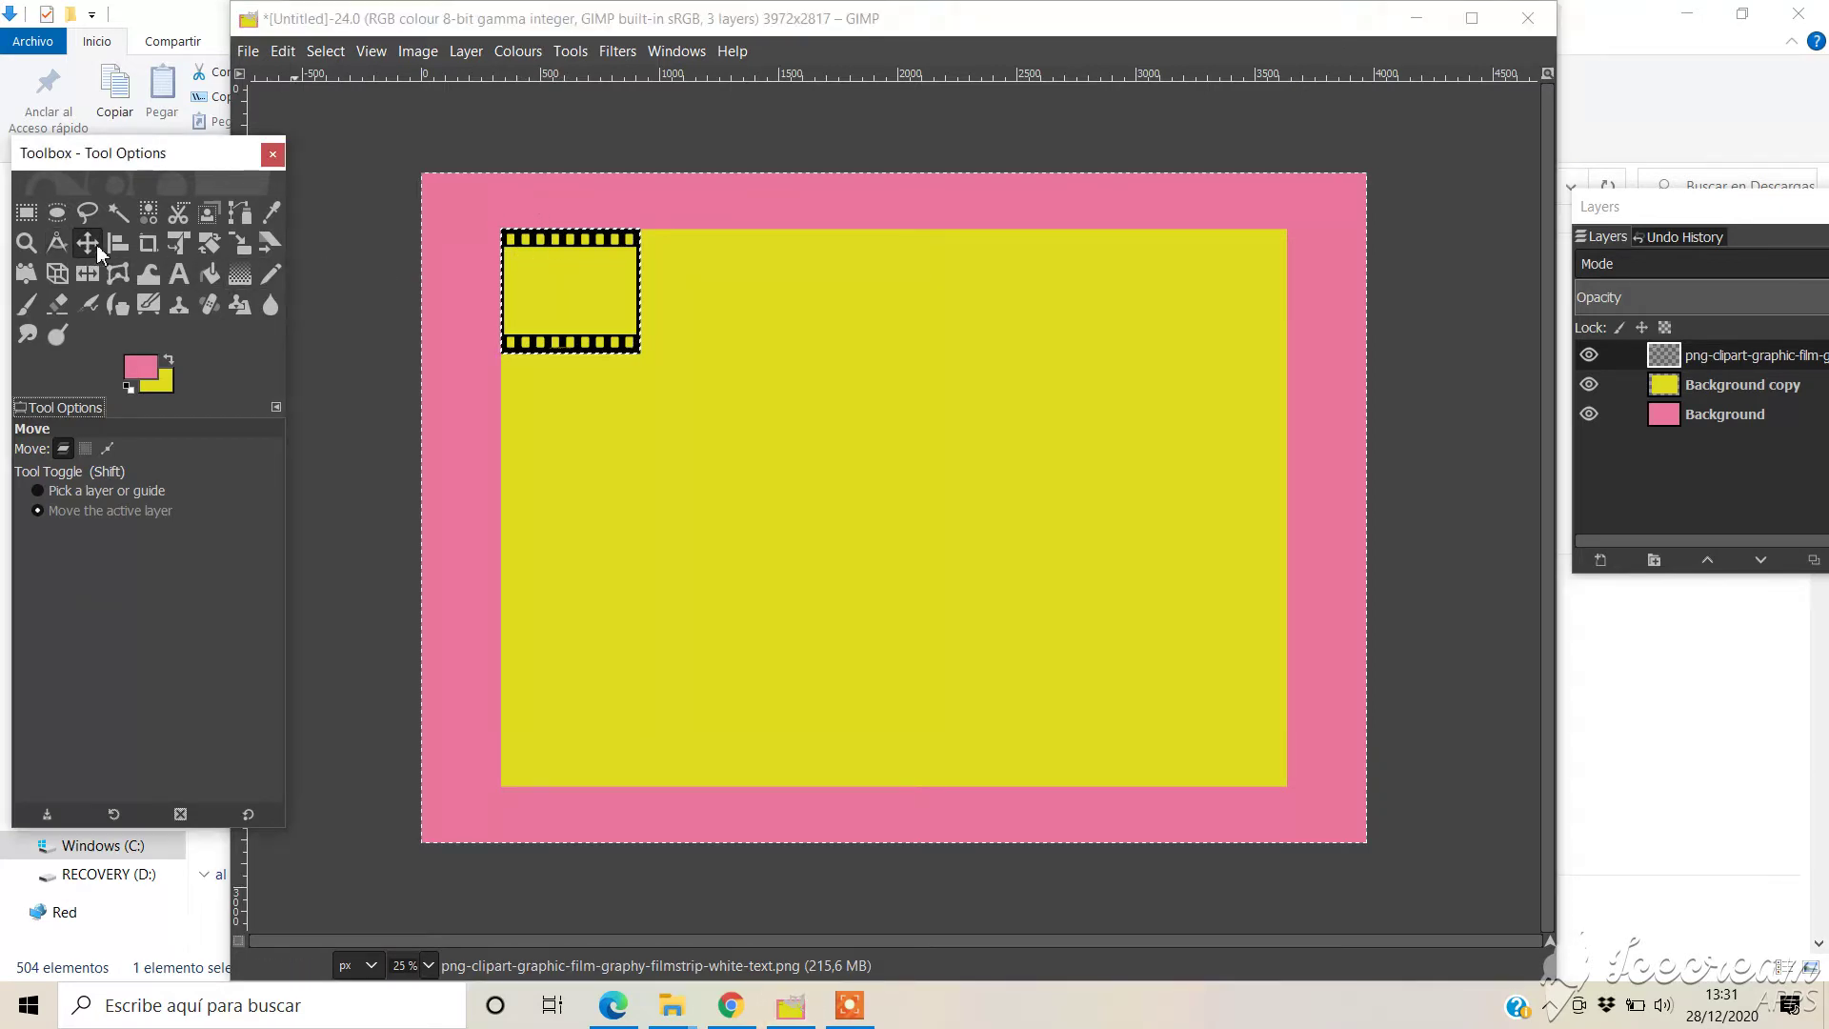
# Drag the filmstrip layer right and down into the upper-left yellow area
pyautogui.moveTo(591, 299); pyautogui.dragTo(797, 388)
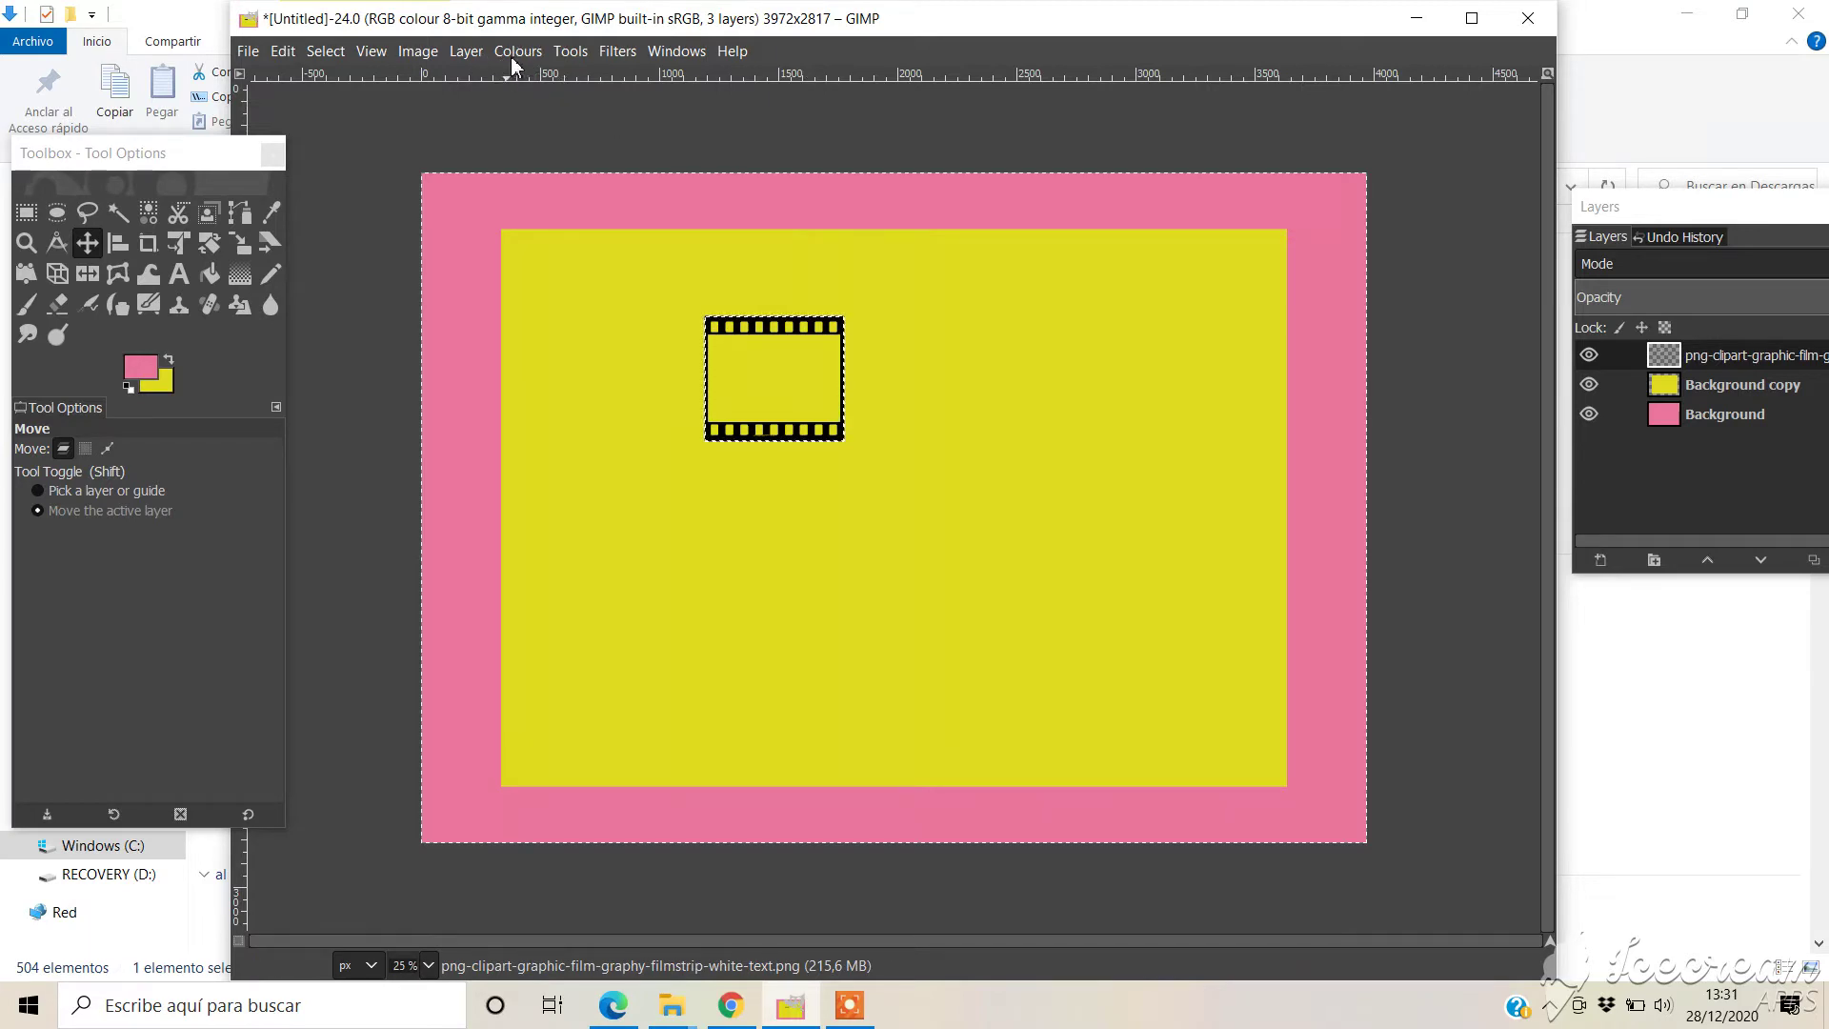
# Scale the filmstrip layer to 468 × 468 px with width and height unlinked
pyautogui.click(463, 48)
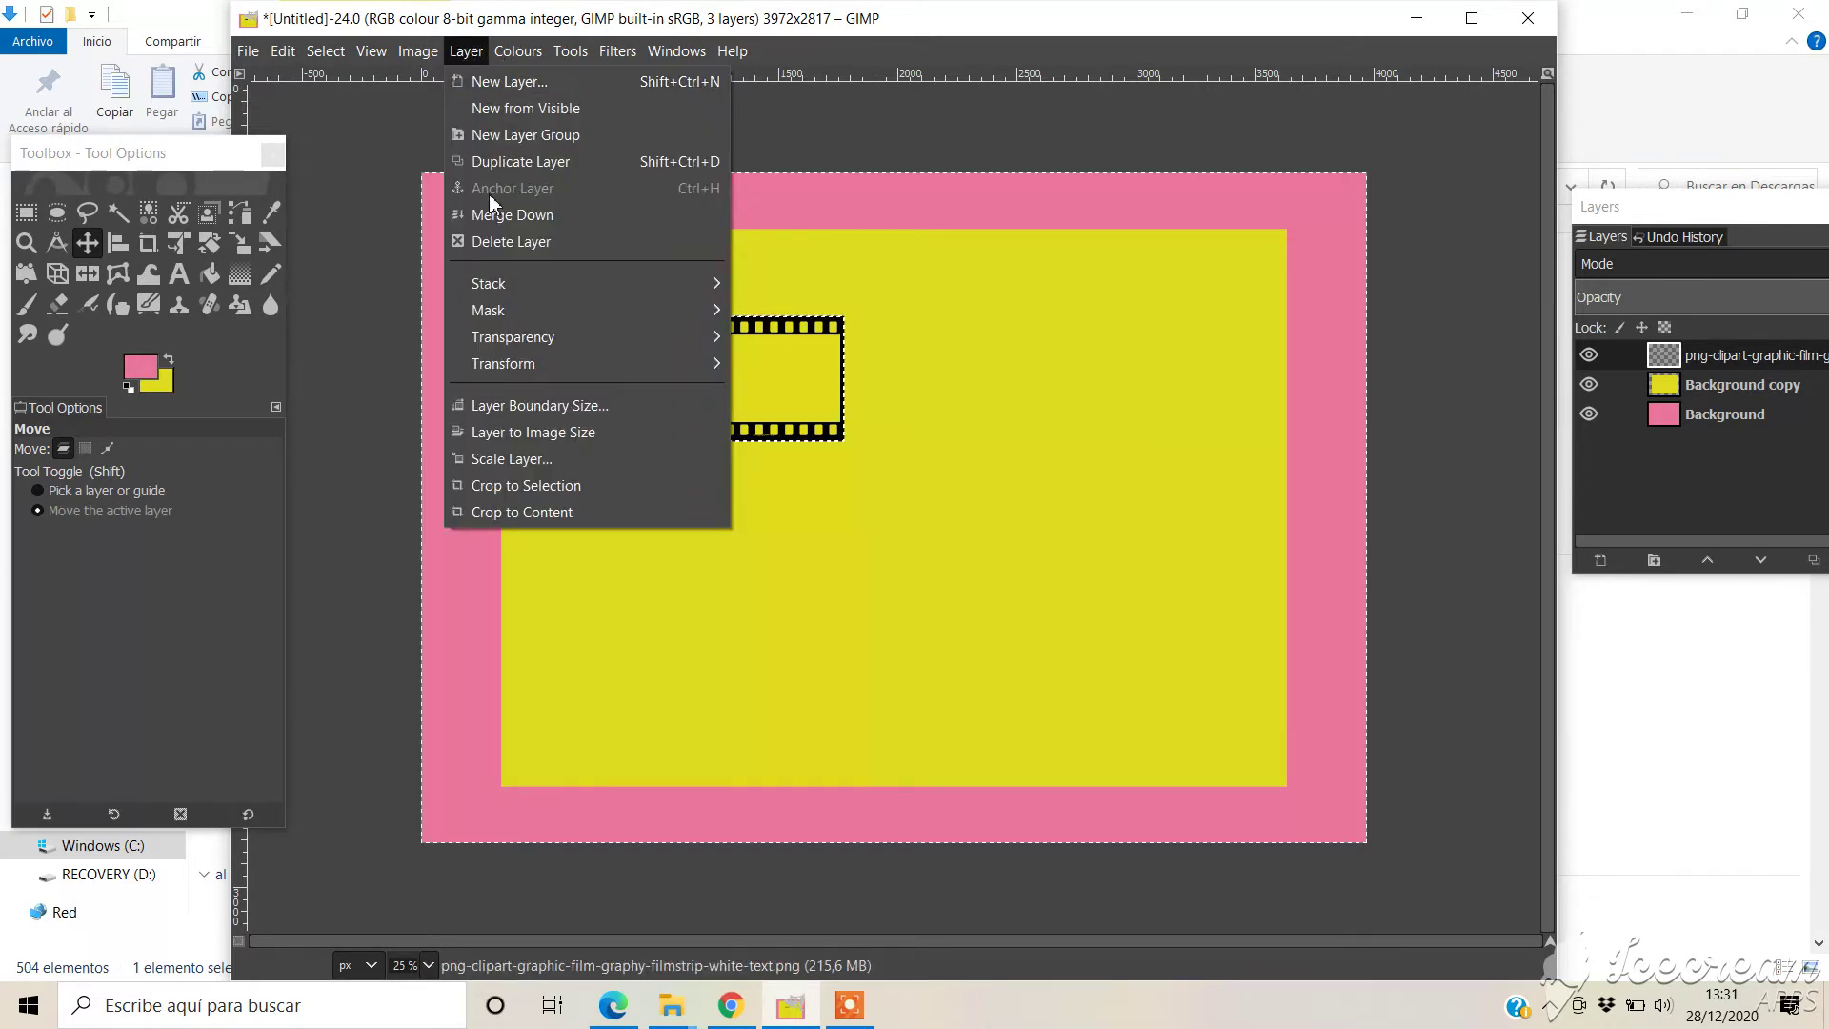
pyautogui.click(517, 461)
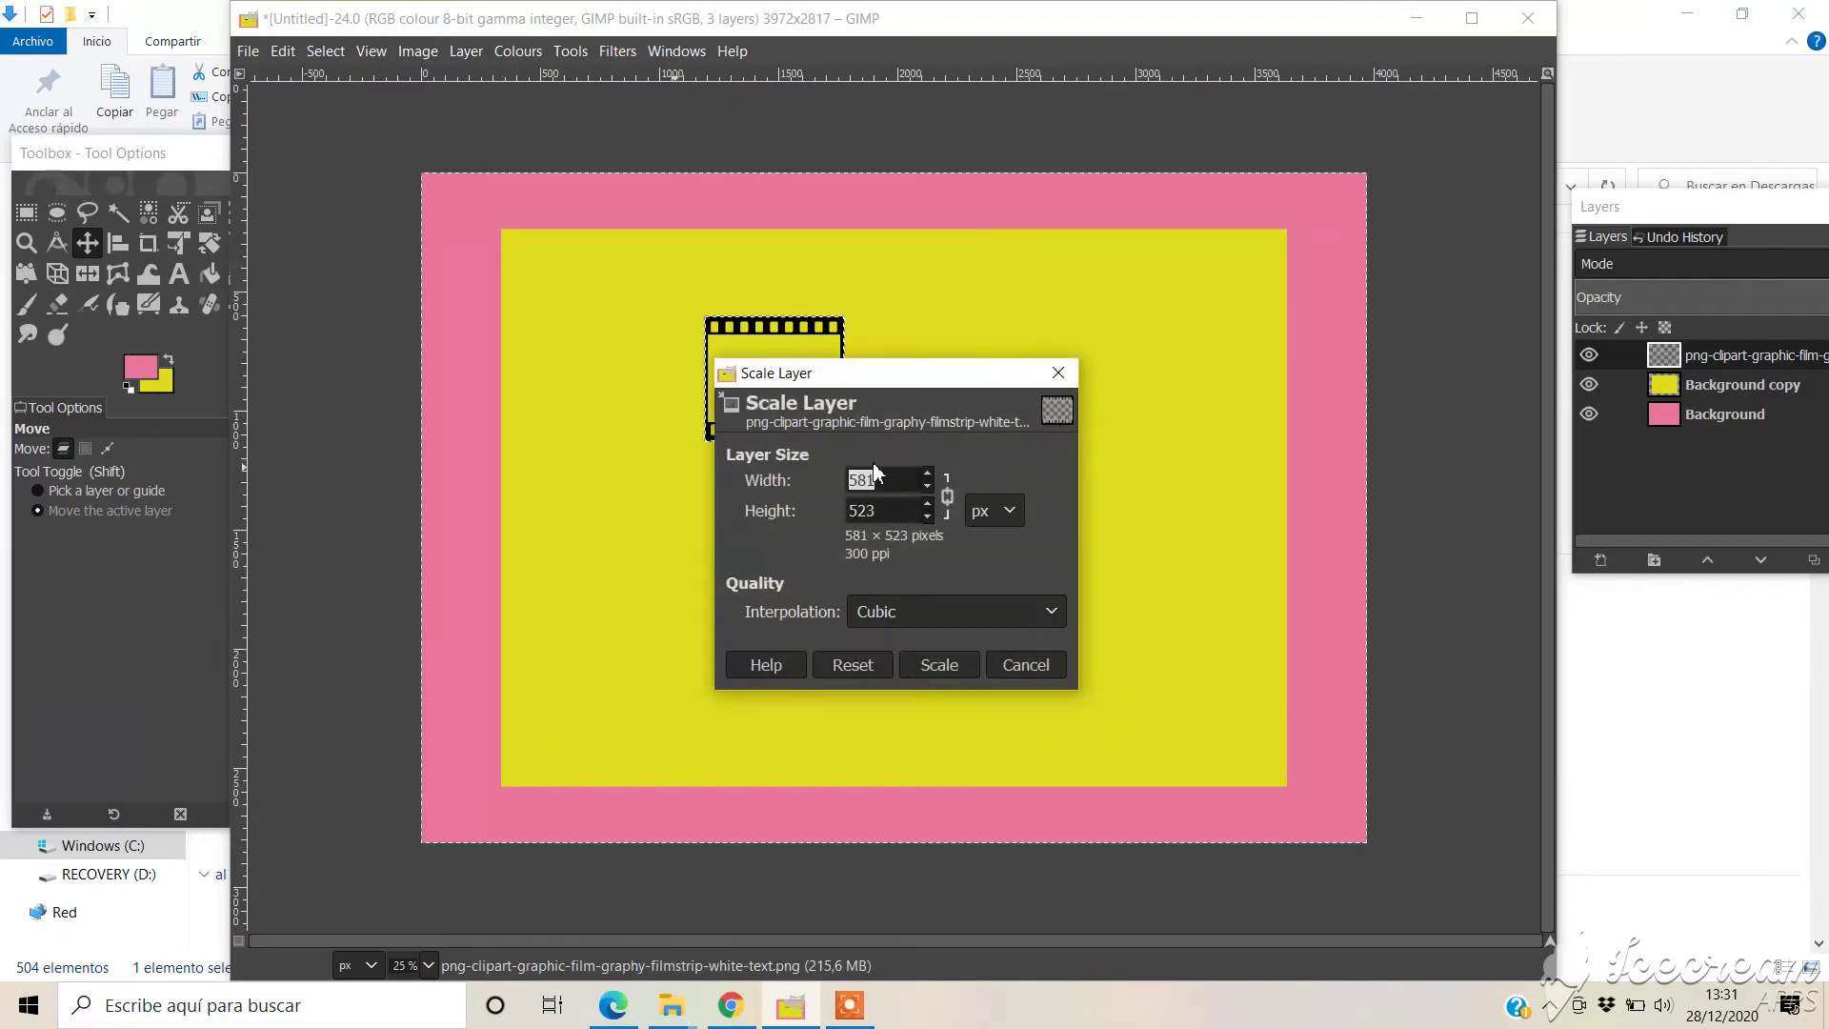
pyautogui.click(947, 496)
pyautogui.doubleClick(848, 479)
pyautogui.write('468')
pyautogui.doubleClick(906, 506)
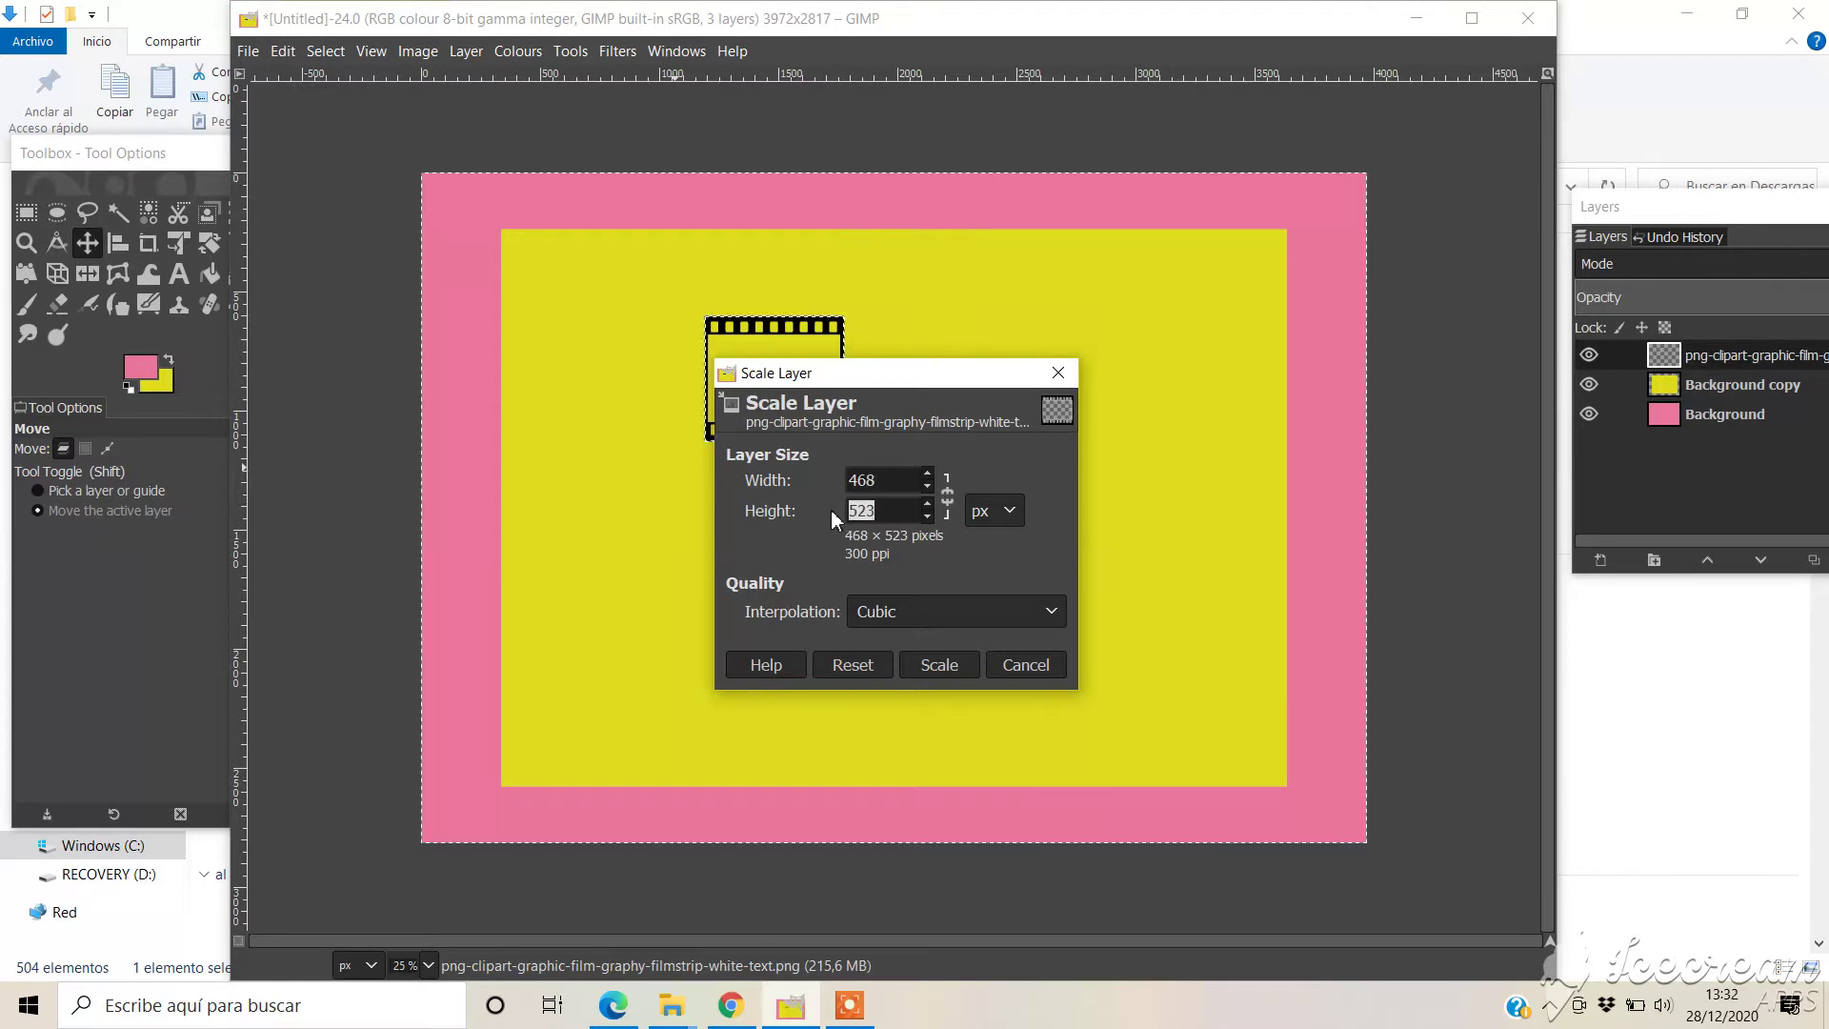
pyautogui.write('470')
pyautogui.click(885, 512)
pyautogui.moveTo(868, 513); pyautogui.dragTo(860, 515)
pyautogui.write('68')
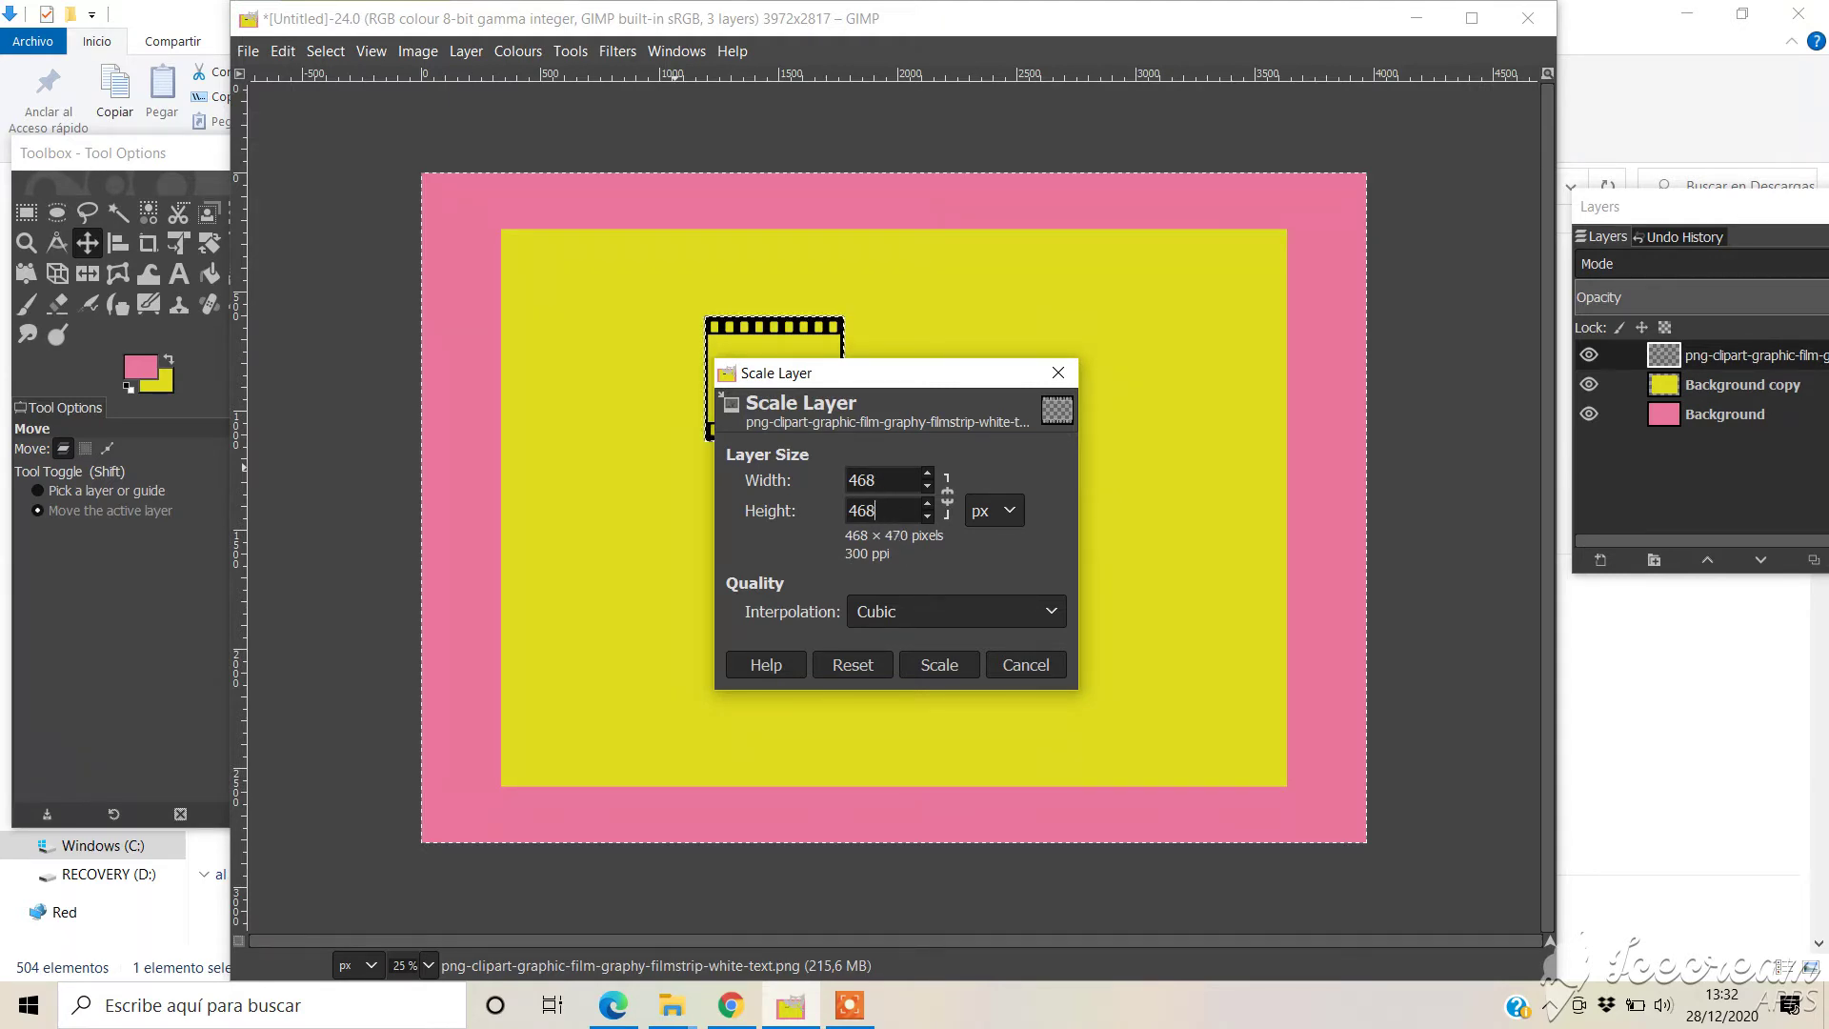
pyautogui.click(941, 663)
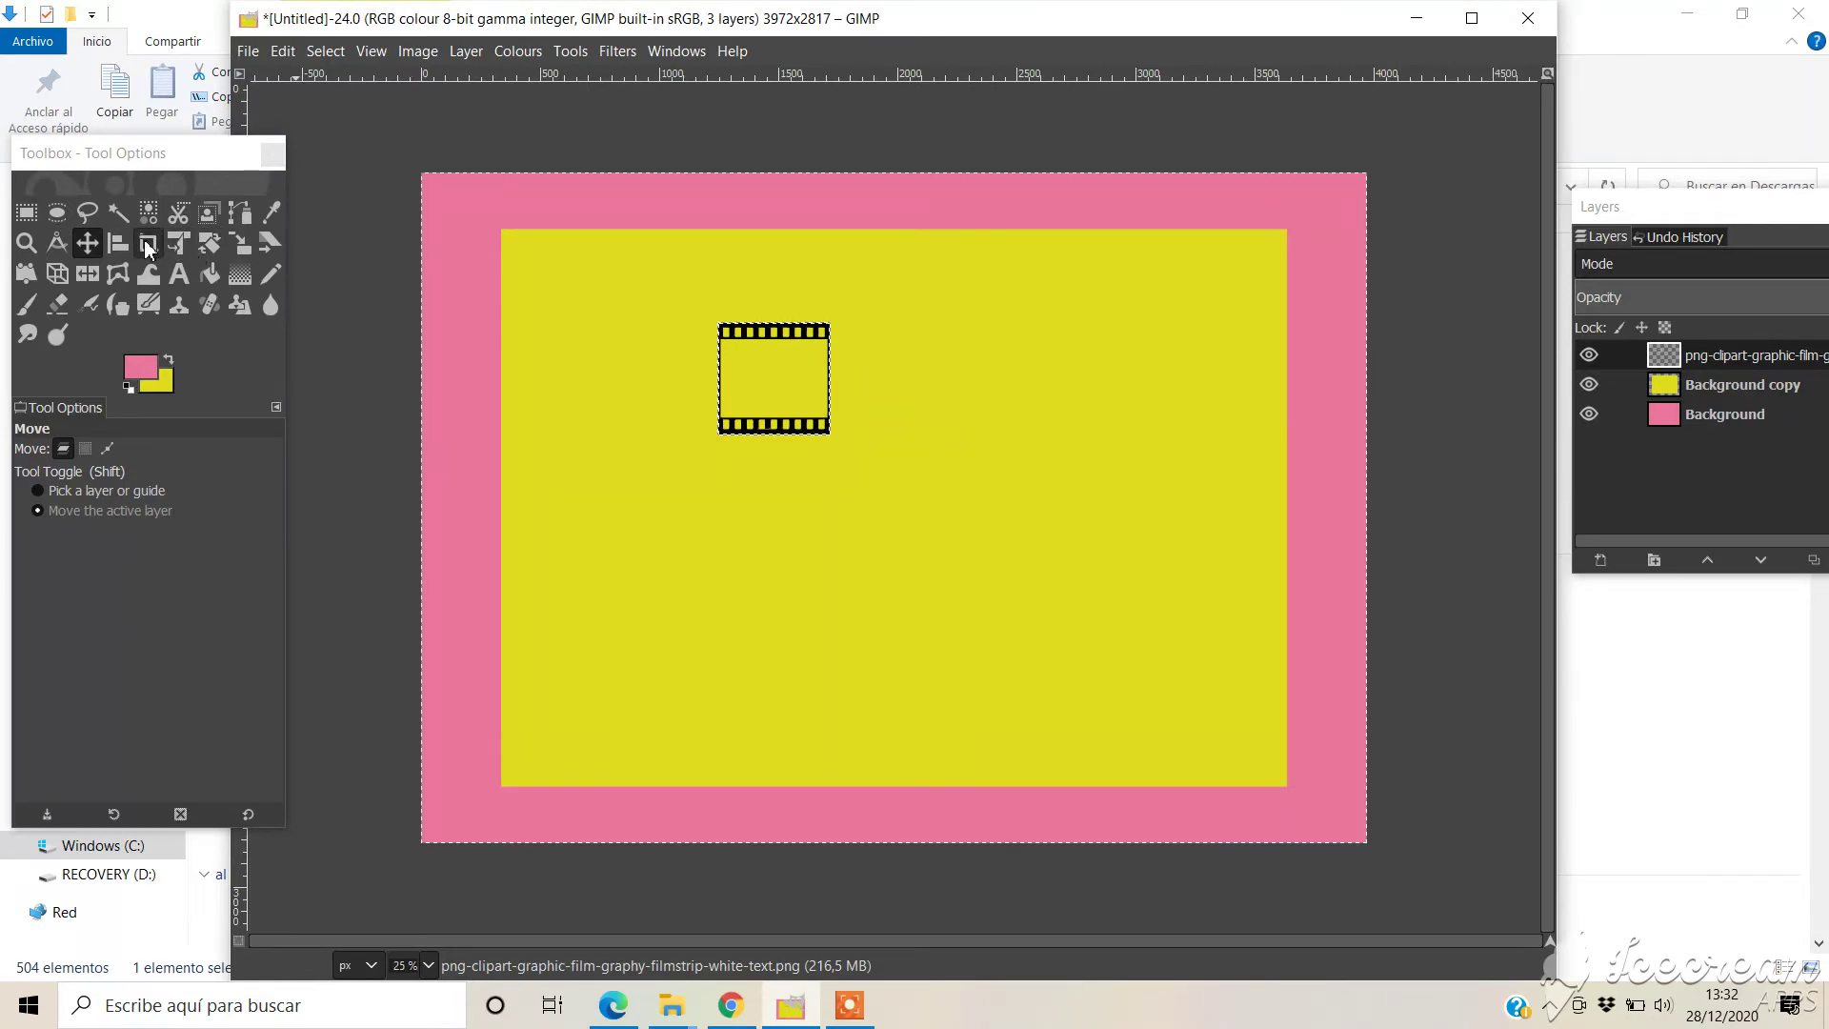
# Set the frame in the top-left corner, place a duplicate beside it, and zoom in on both
pyautogui.moveTo(747, 357); pyautogui.dragTo(534, 260)
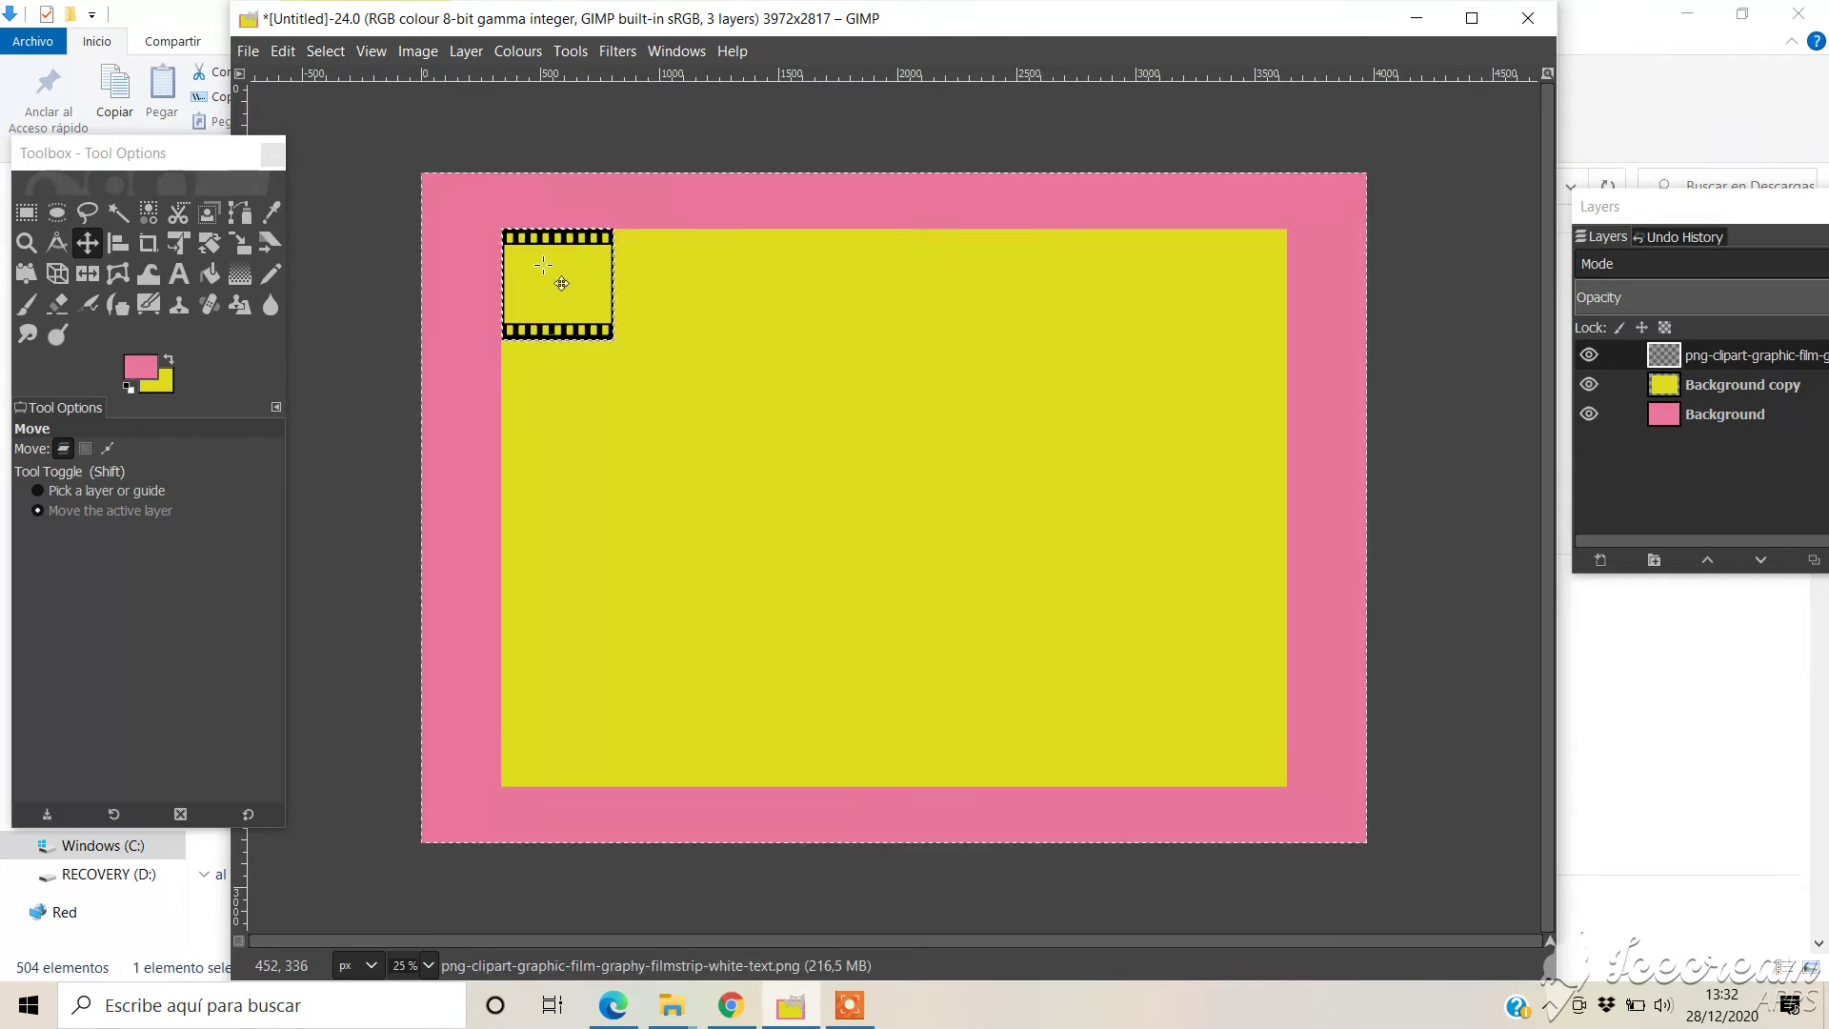
pyautogui.moveTo(1708, 208); pyautogui.dragTo(1398, 232)
pyautogui.click(1514, 584)
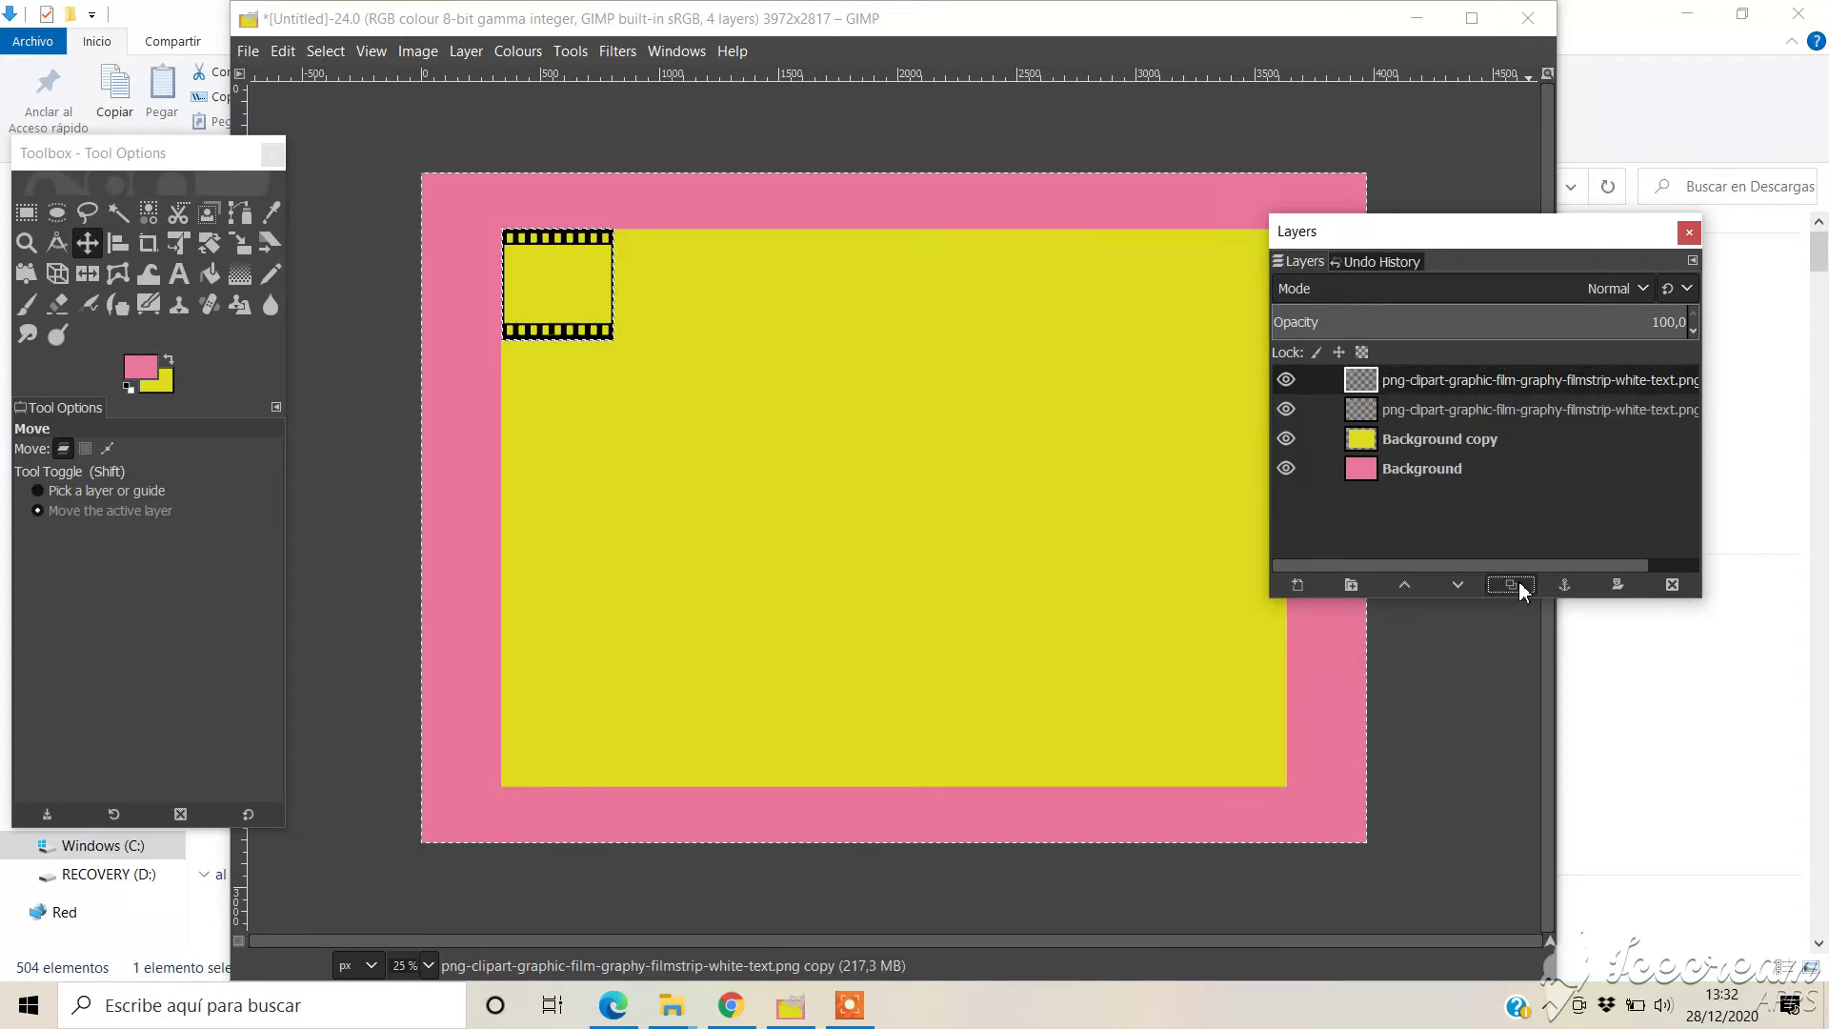
pyautogui.moveTo(586, 291); pyautogui.dragTo(676, 288)
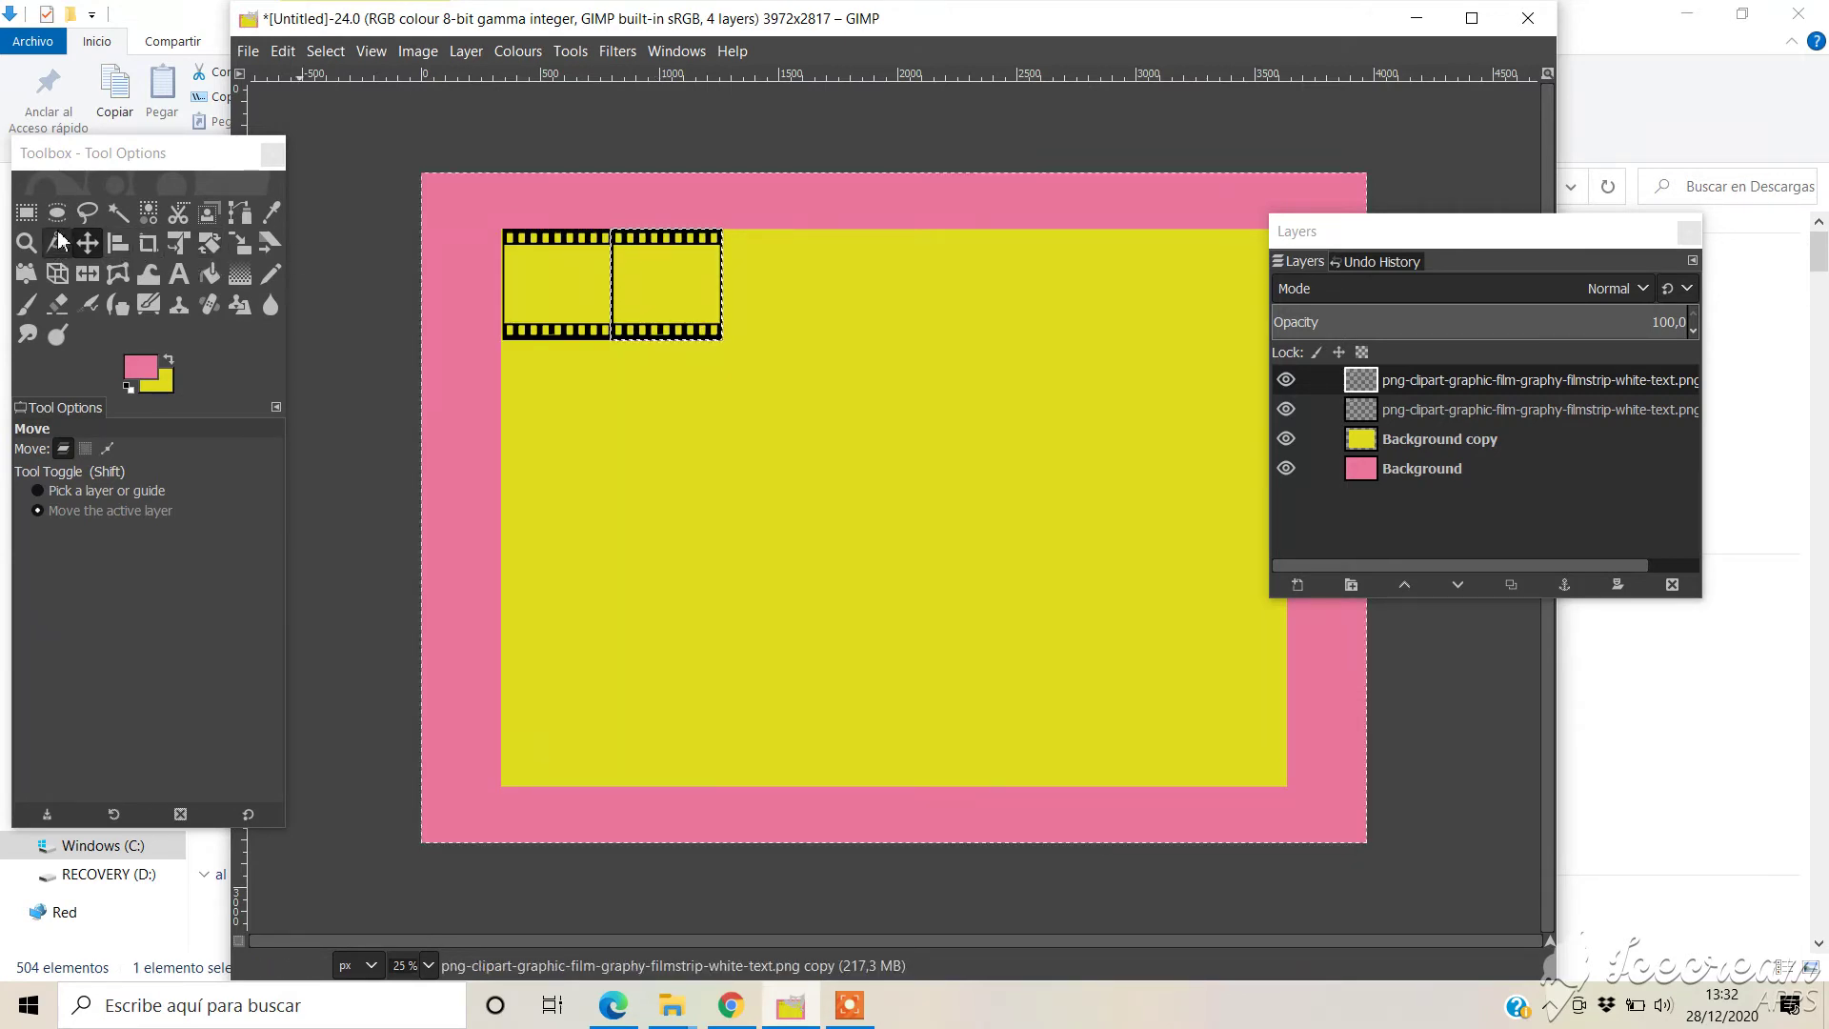
pyautogui.click(26, 243)
pyautogui.moveTo(479, 213); pyautogui.dragTo(757, 381)
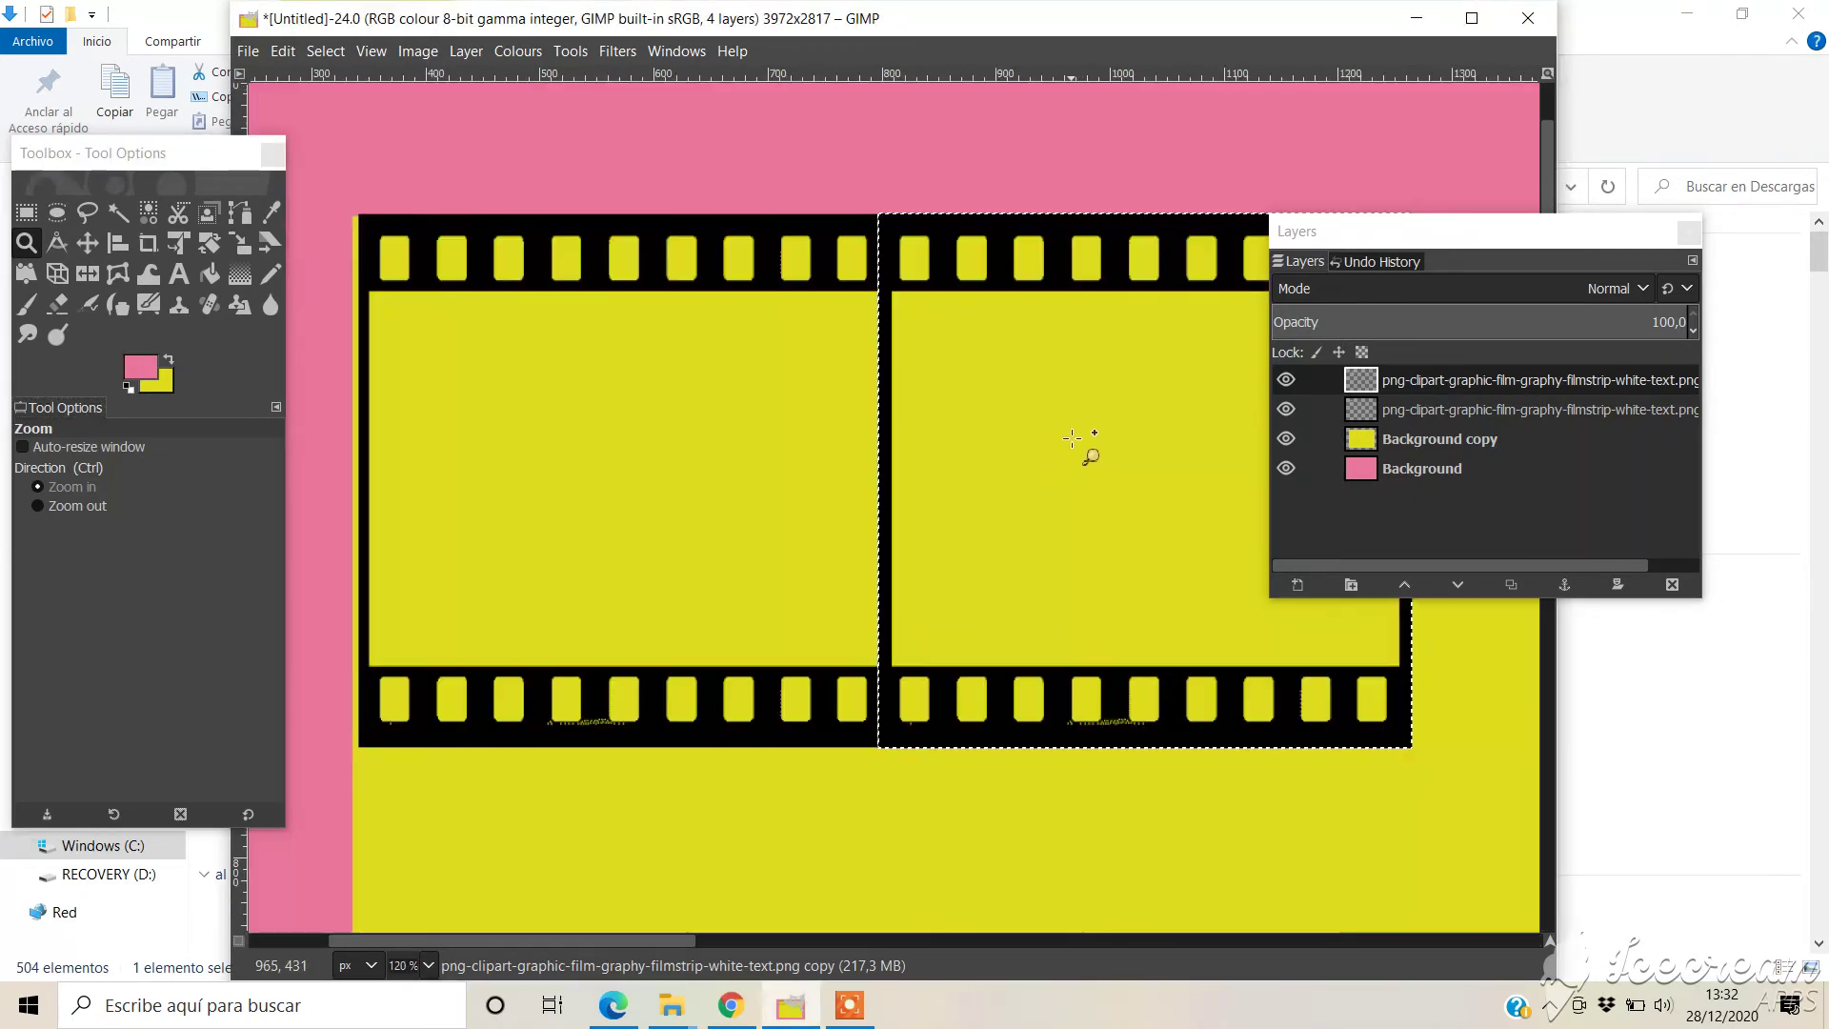
# Nudge the second frame flush, then duplicate it and place the third flush to its right
pyautogui.click(91, 243)
pyautogui.moveTo(945, 393); pyautogui.dragTo(956, 394)
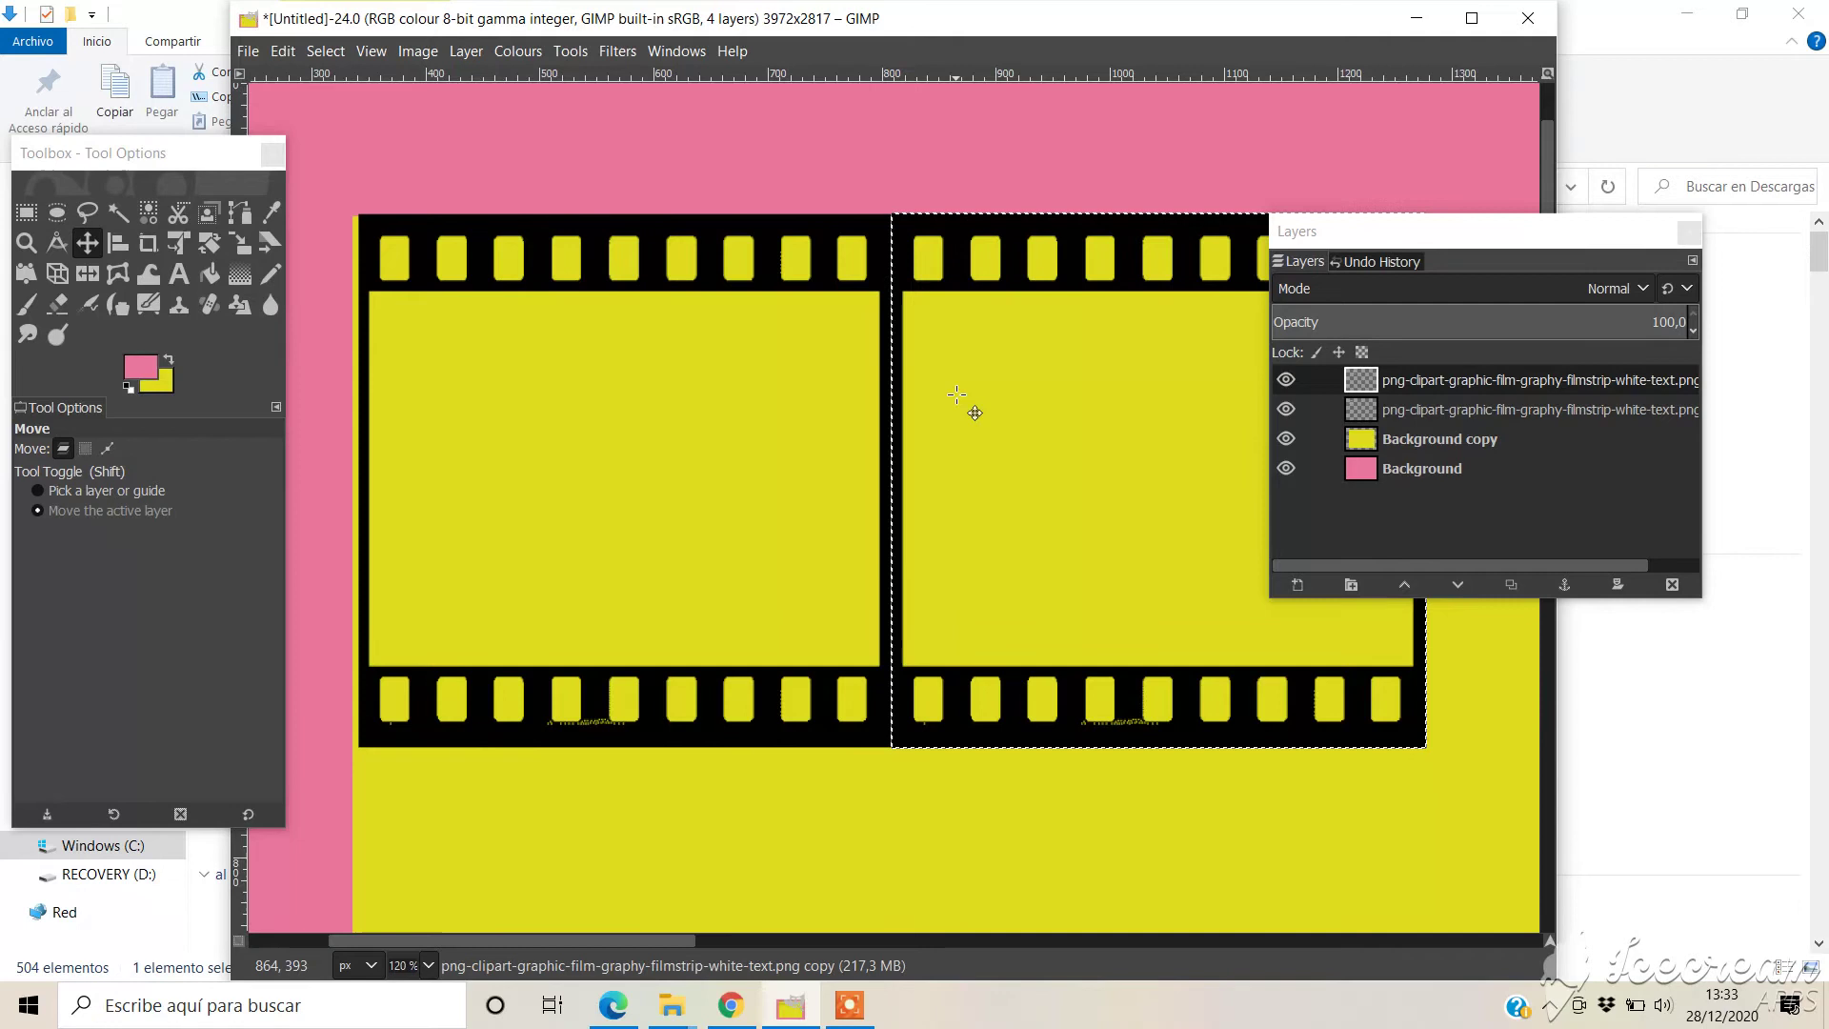
pyautogui.click(1510, 585)
pyautogui.moveTo(655, 939); pyautogui.dragTo(863, 946)
pyautogui.moveTo(522, 514); pyautogui.dragTo(1006, 515)
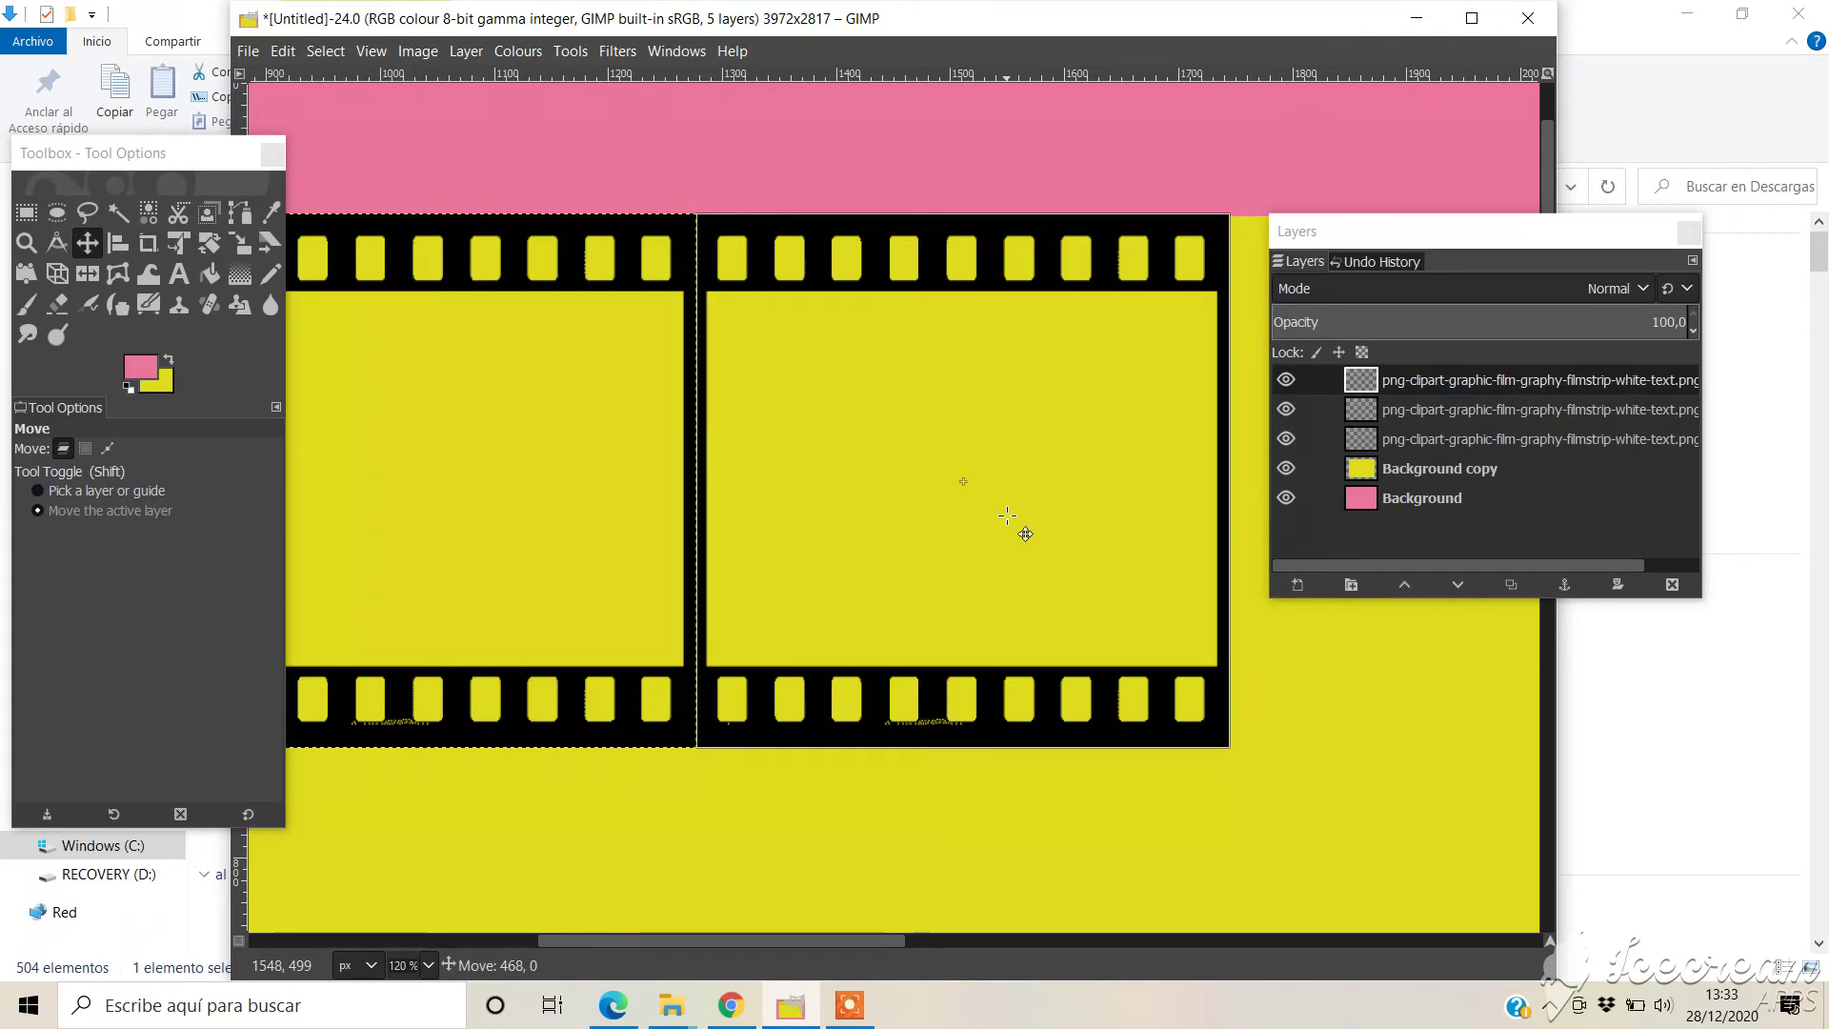
pyautogui.moveTo(1007, 515); pyautogui.dragTo(1006, 515)
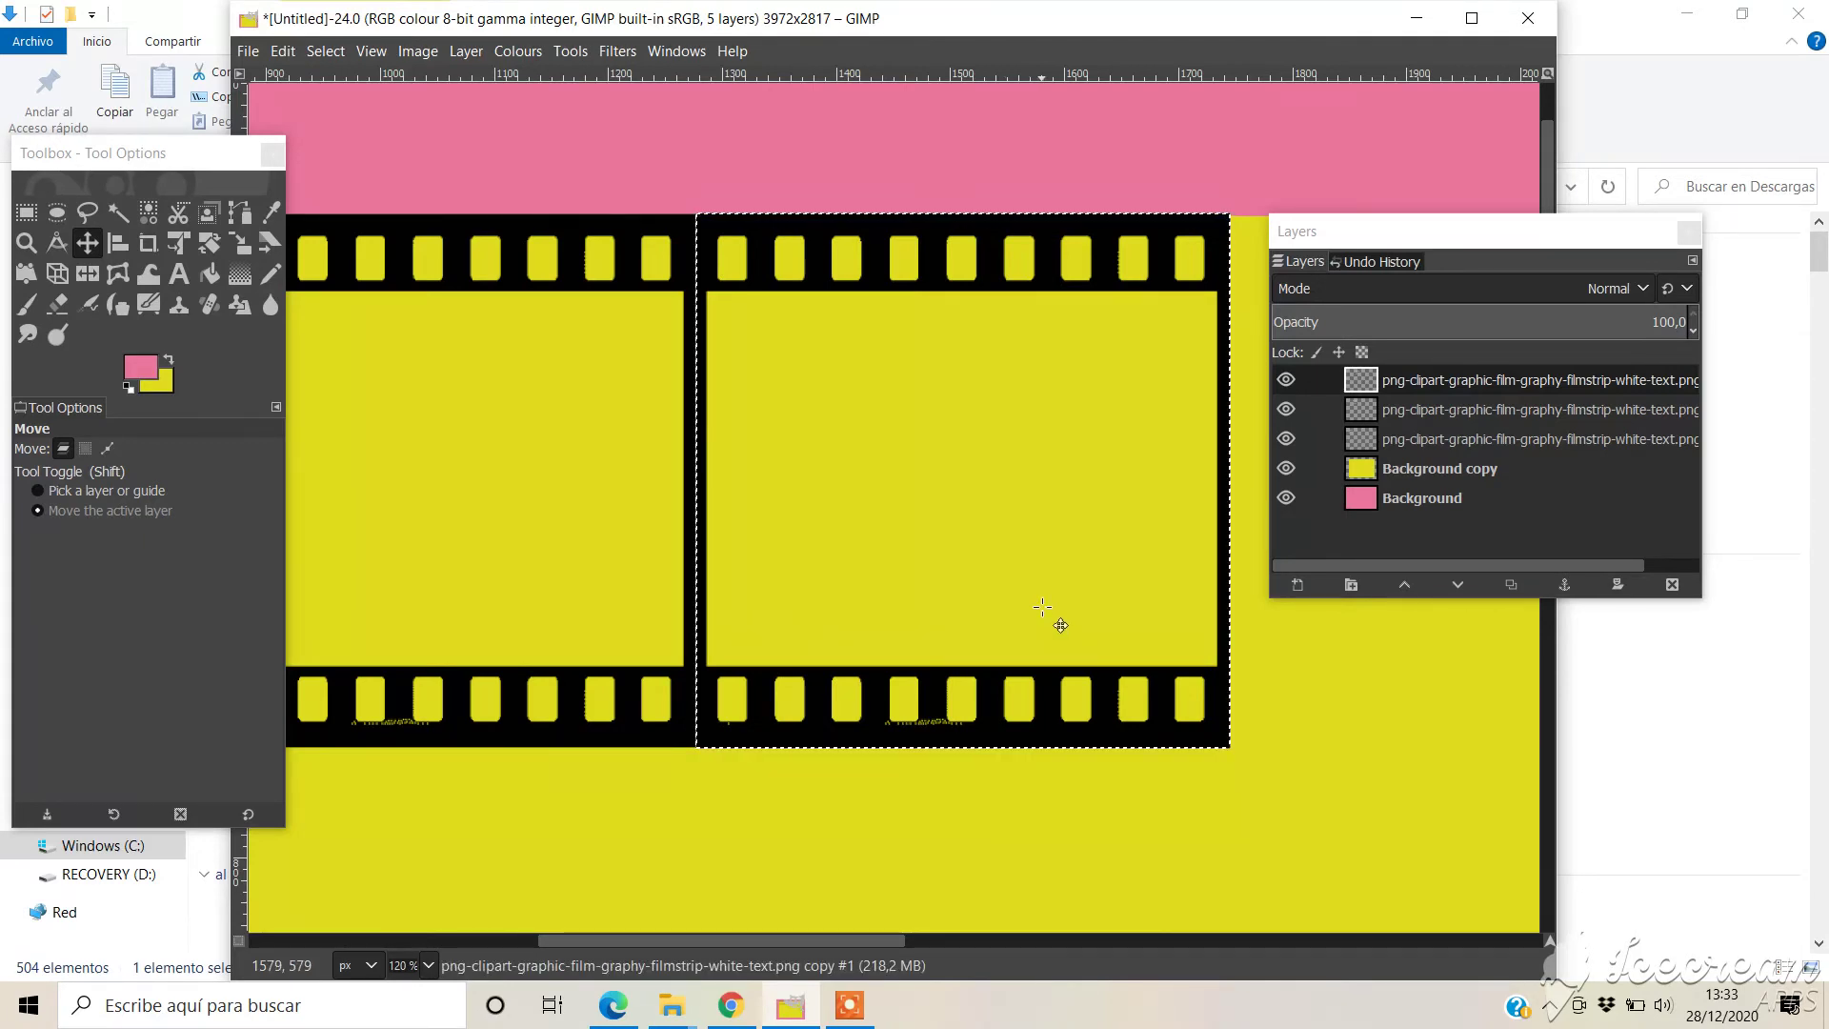
# Duplicate the frame again and drag the fourth copy to the row's right end
pyautogui.click(1511, 585)
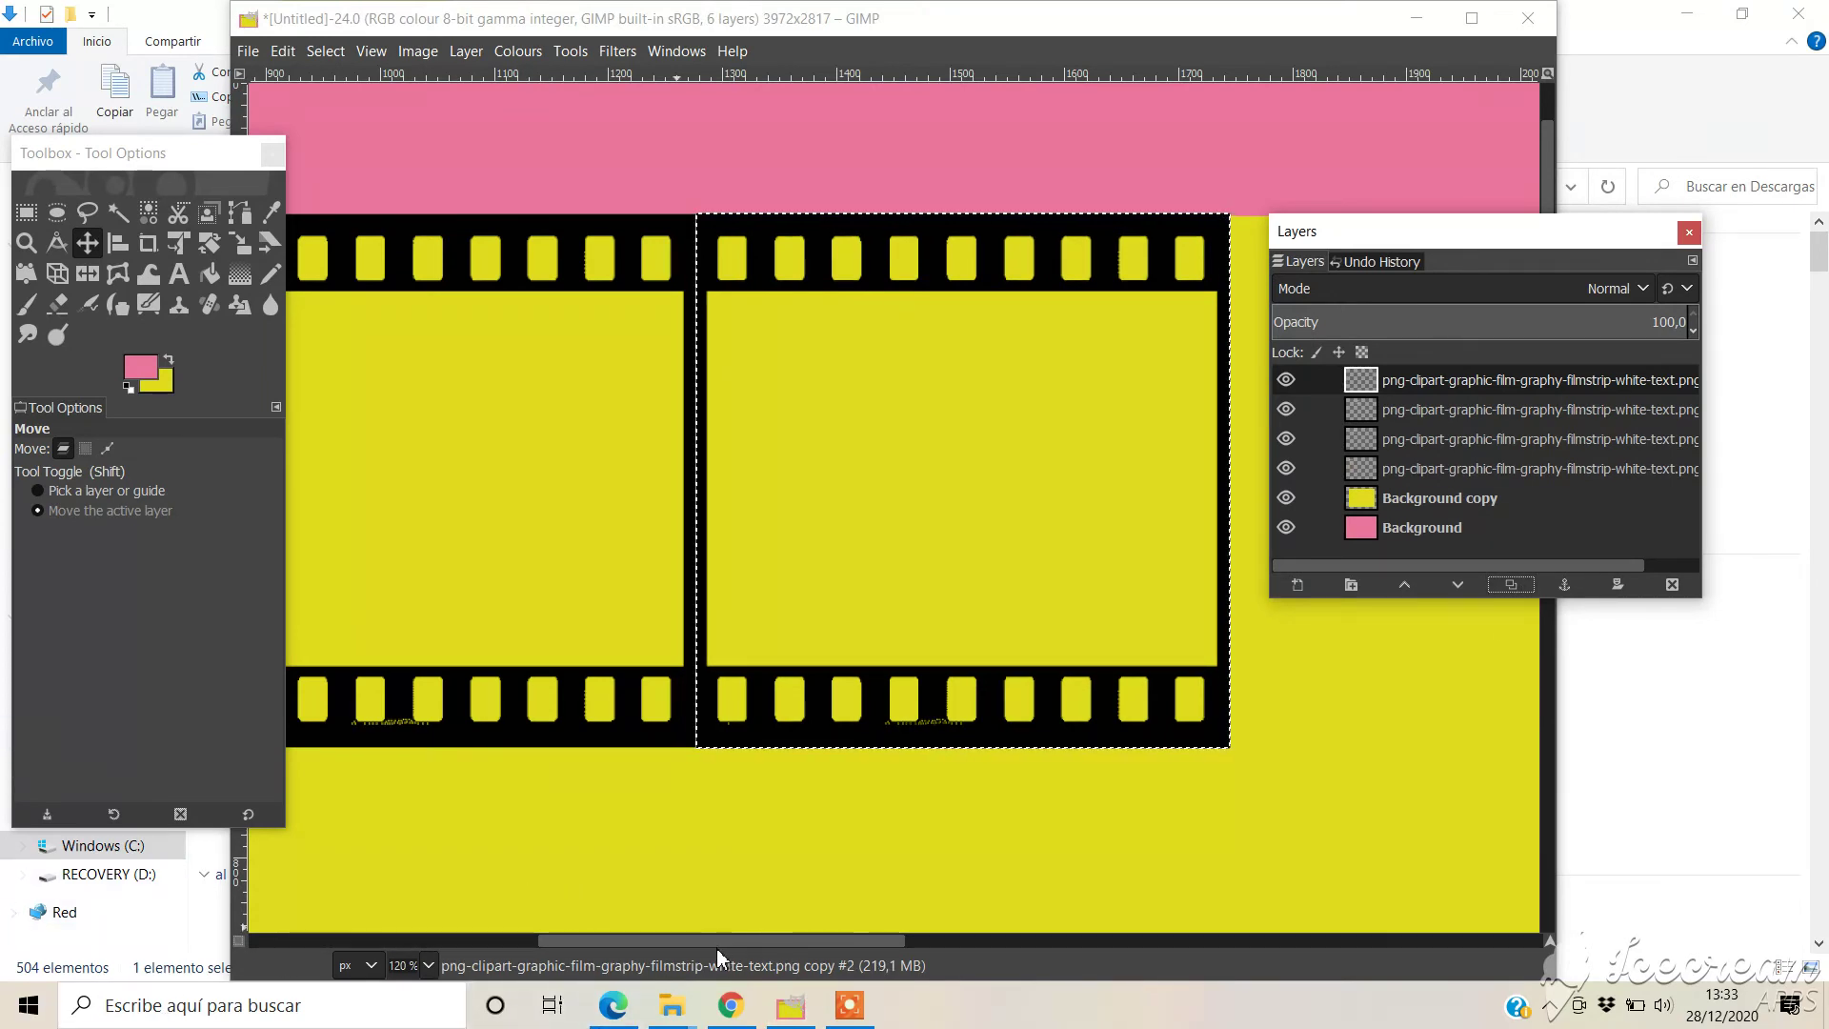
pyautogui.moveTo(722, 939); pyautogui.dragTo(956, 947)
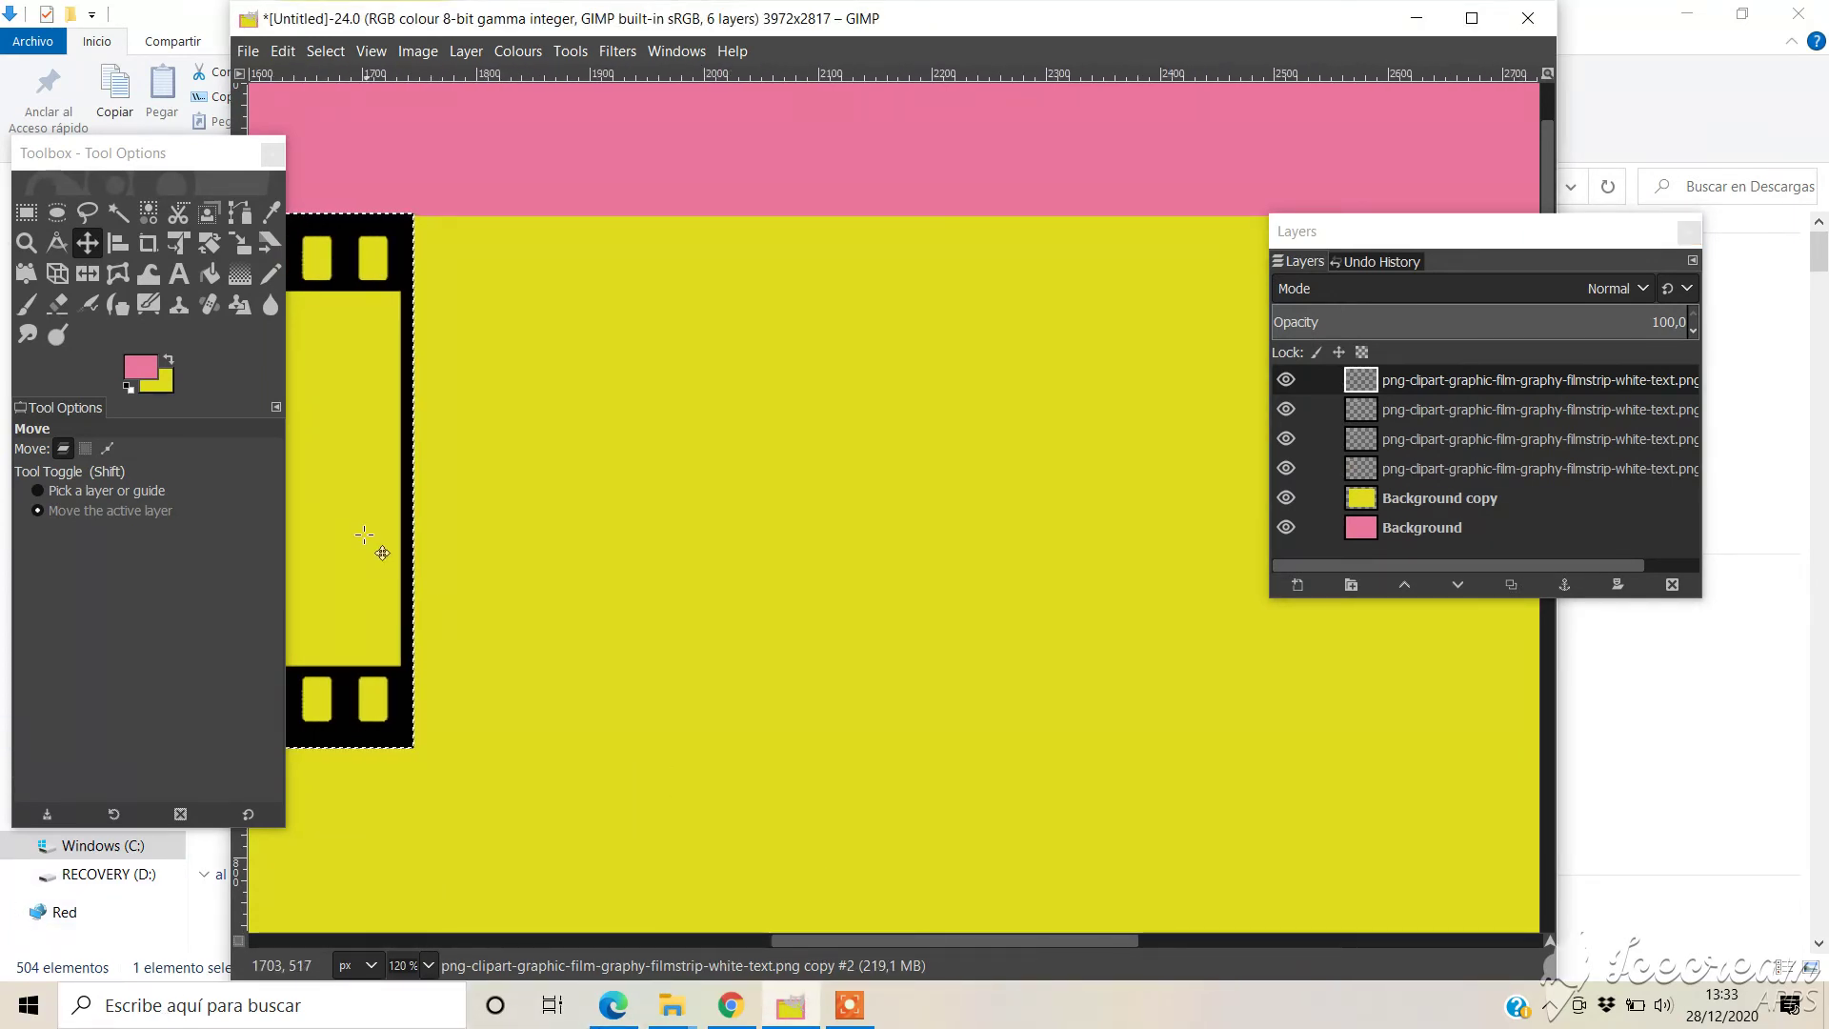
pyautogui.moveTo(483, 547); pyautogui.dragTo(885, 530)
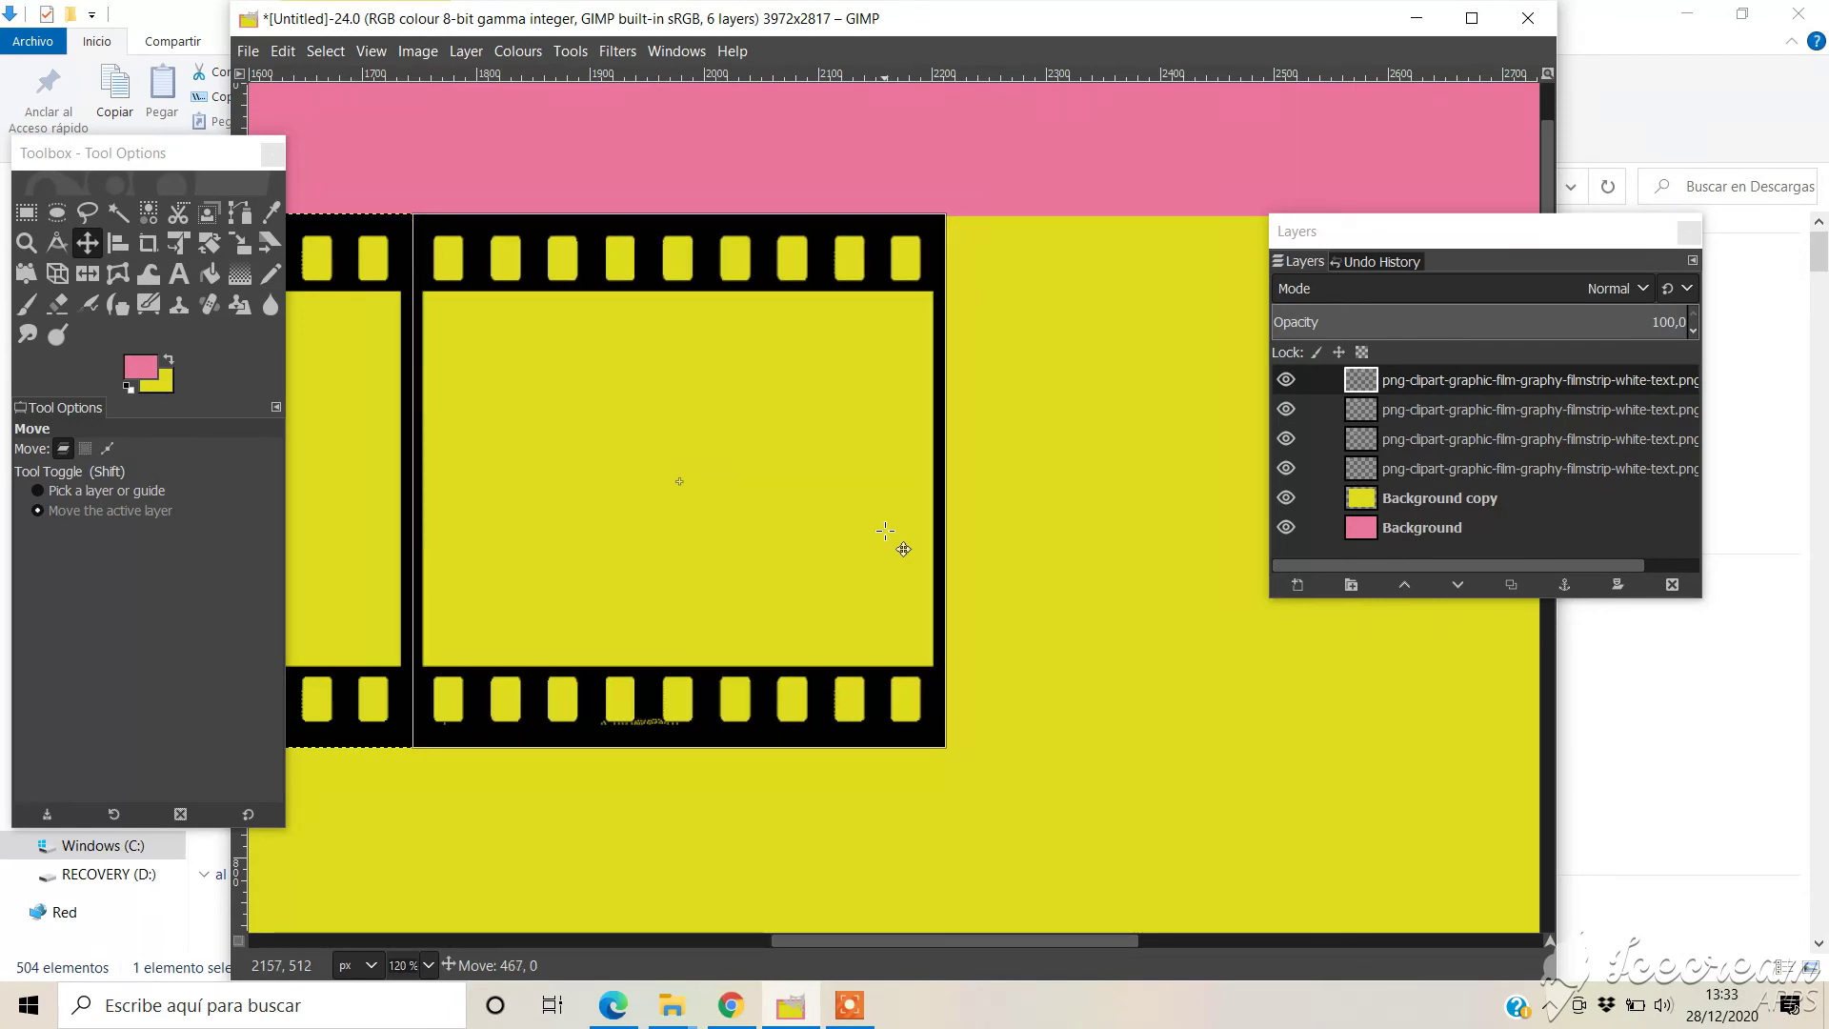
# Set the fourth frame flush, then duplicate and move the fifth copy to the row's end
pyautogui.moveTo(885, 530); pyautogui.dragTo(886, 532)
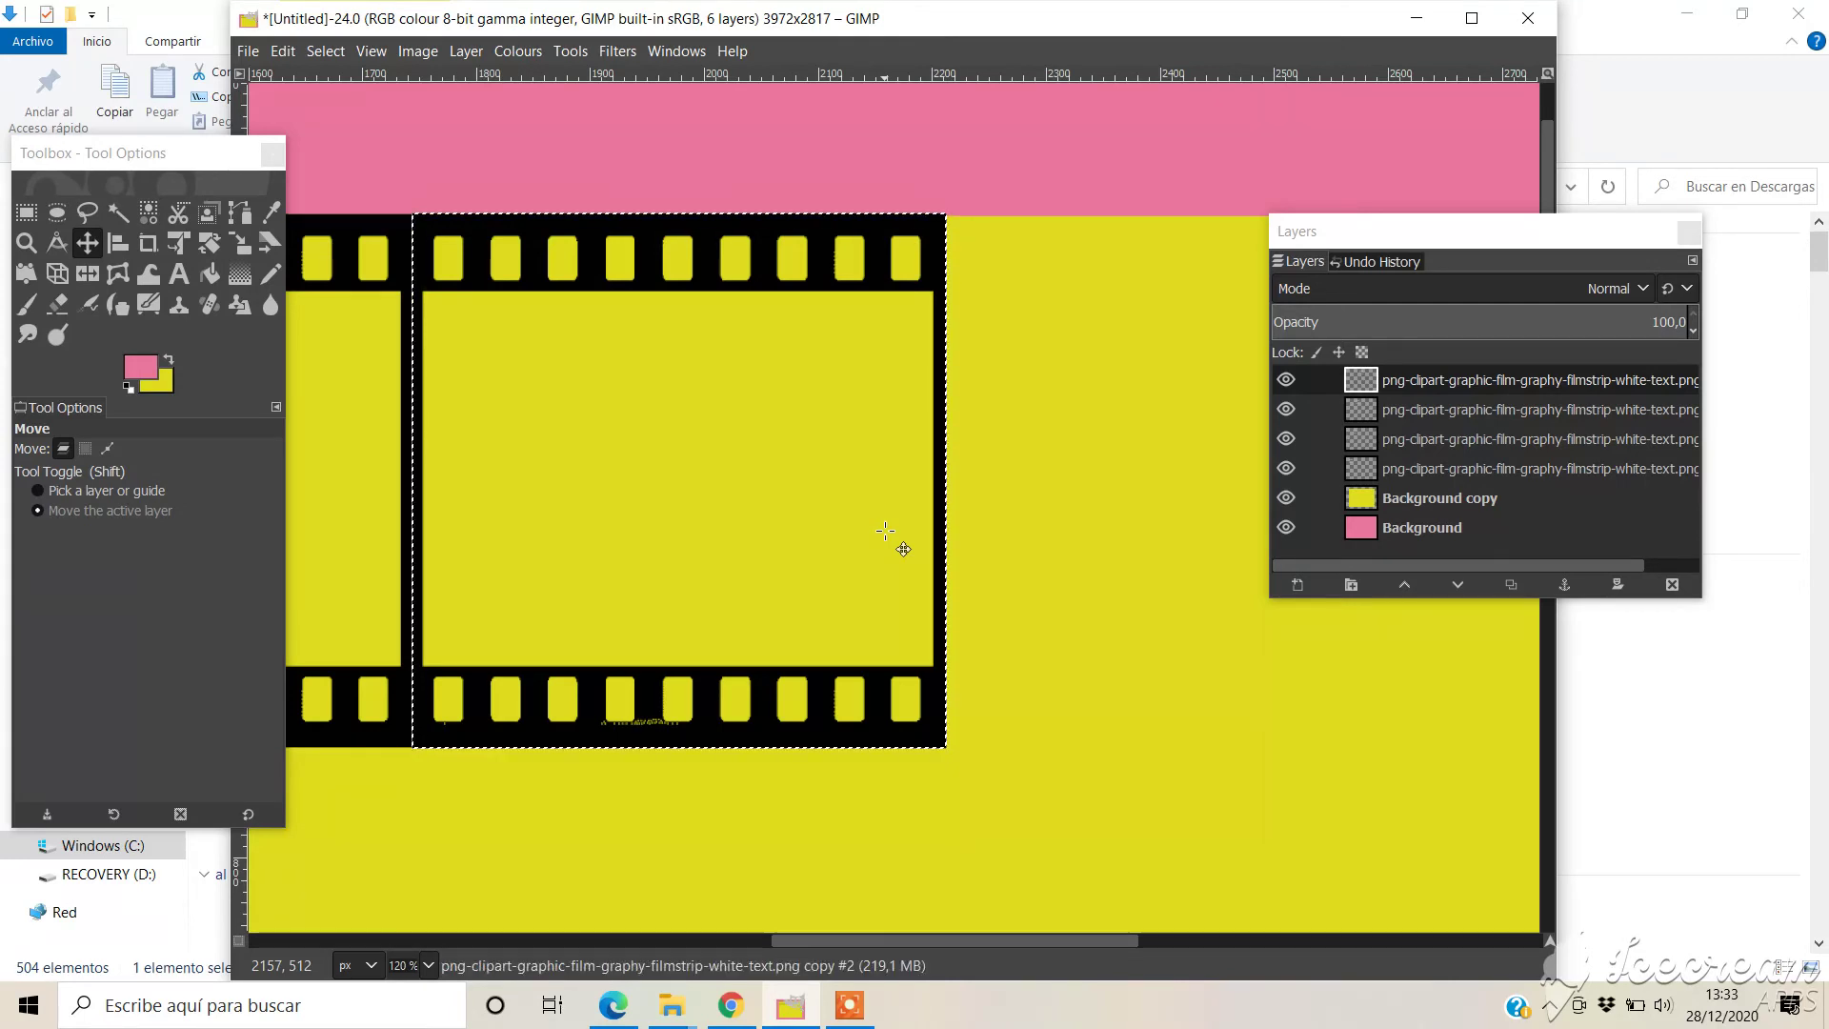
pyautogui.click(1511, 579)
pyautogui.moveTo(928, 935); pyautogui.dragTo(1071, 956)
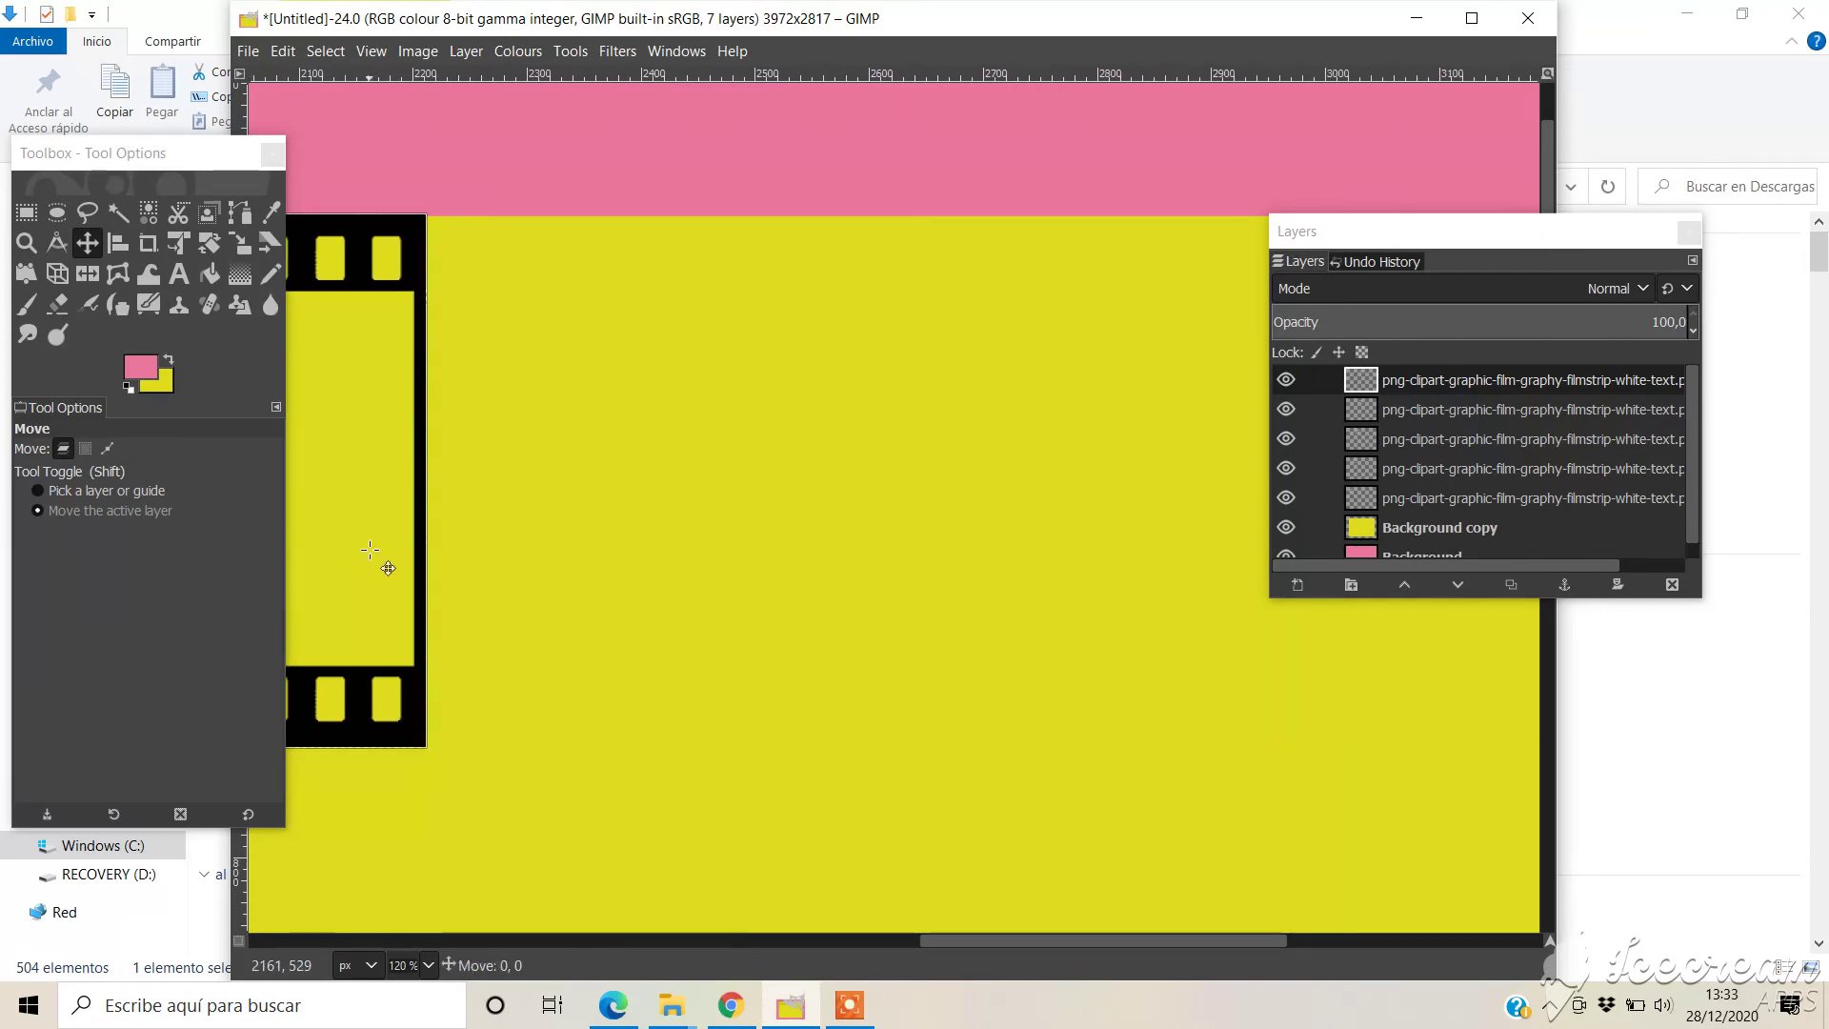
pyautogui.moveTo(389, 559)
pyautogui.mouseDown()
pyautogui.moveTo(919, 550)
pyautogui.moveTo(904, 549)
pyautogui.mouseUp()
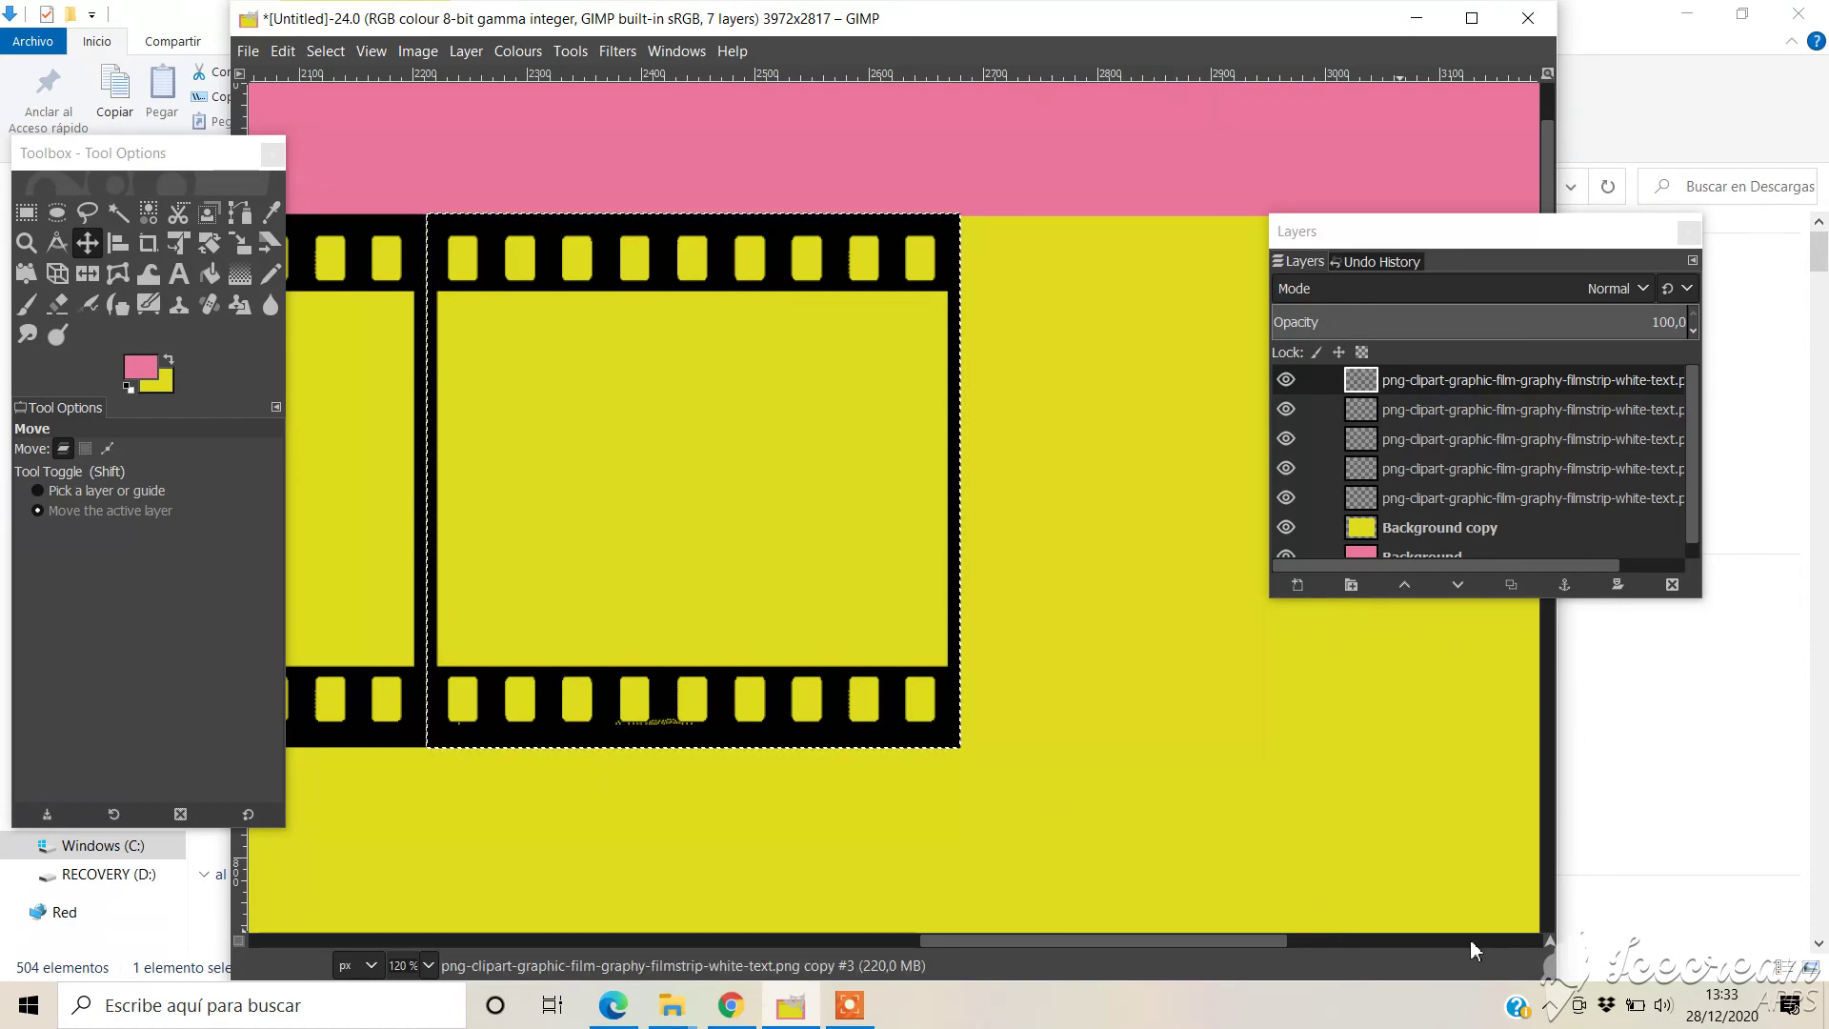
# Add a sixth filmstrip copy and set it flush at the end of the row
pyautogui.click(1513, 584)
pyautogui.moveTo(1471, 235); pyautogui.dragTo(1526, 685)
pyautogui.moveTo(1030, 939); pyautogui.dragTo(1157, 950)
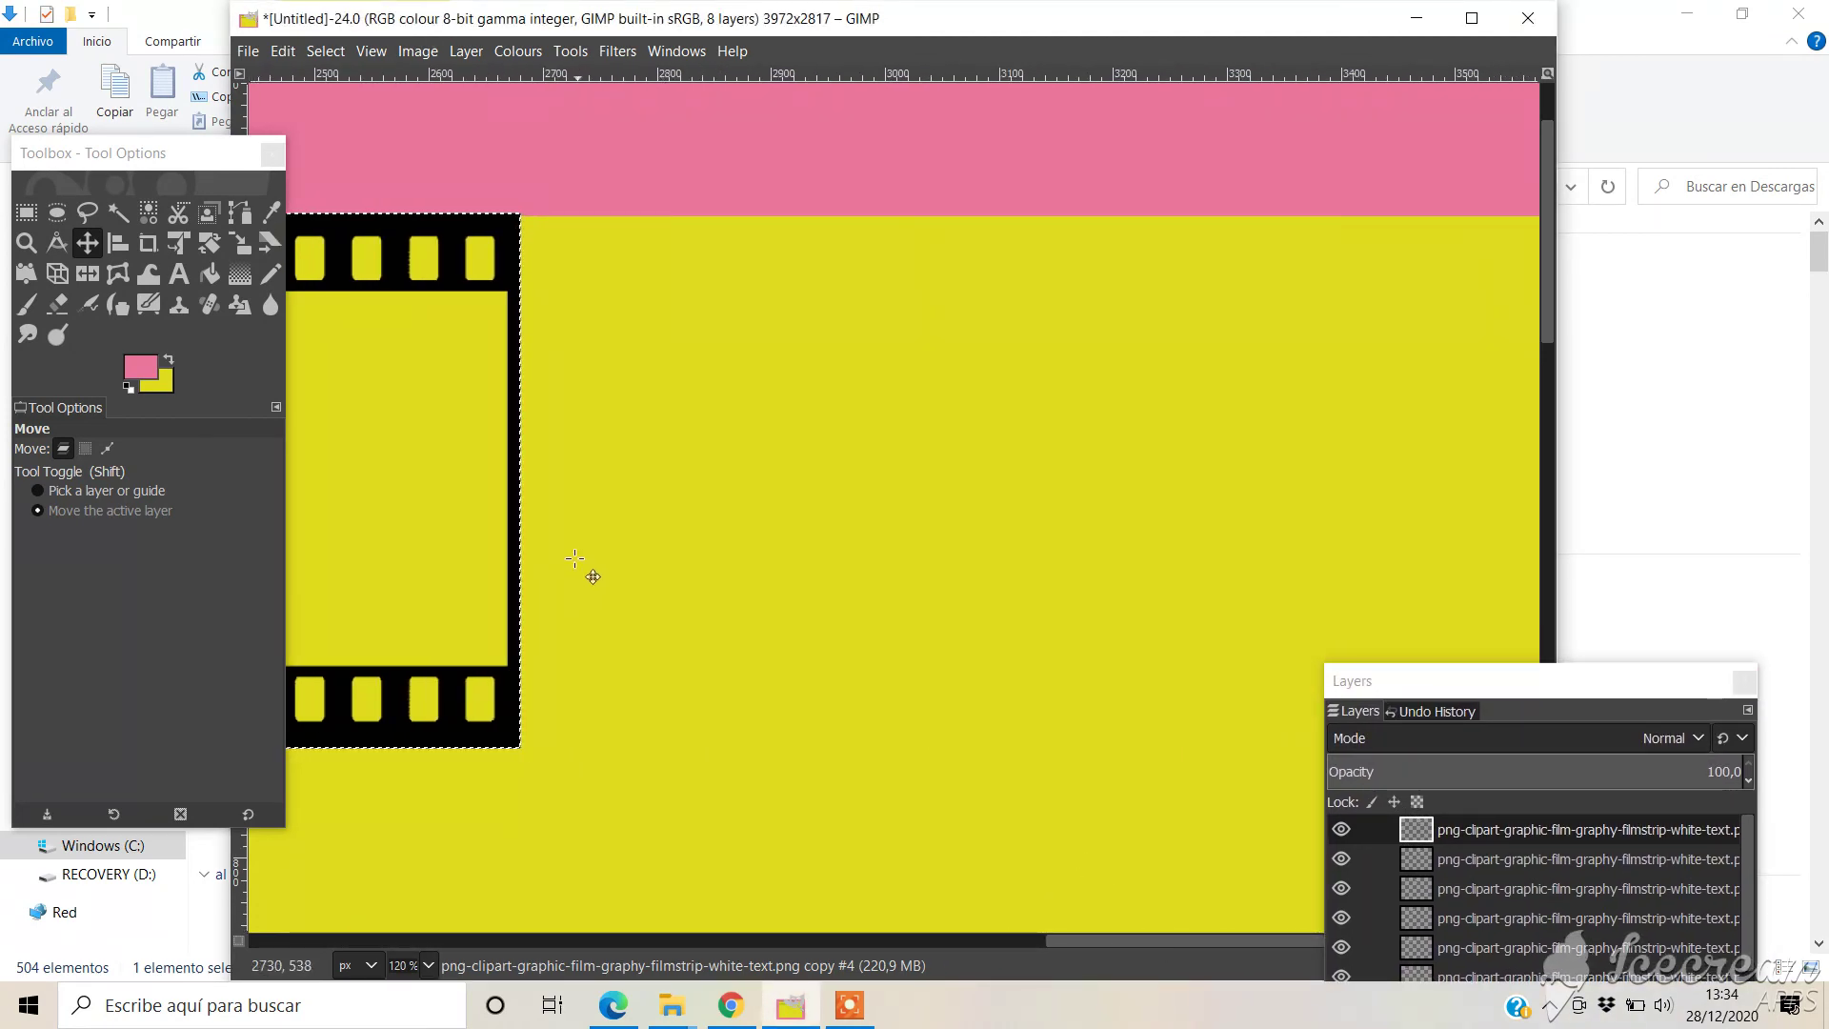
pyautogui.moveTo(424, 516); pyautogui.dragTo(959, 515)
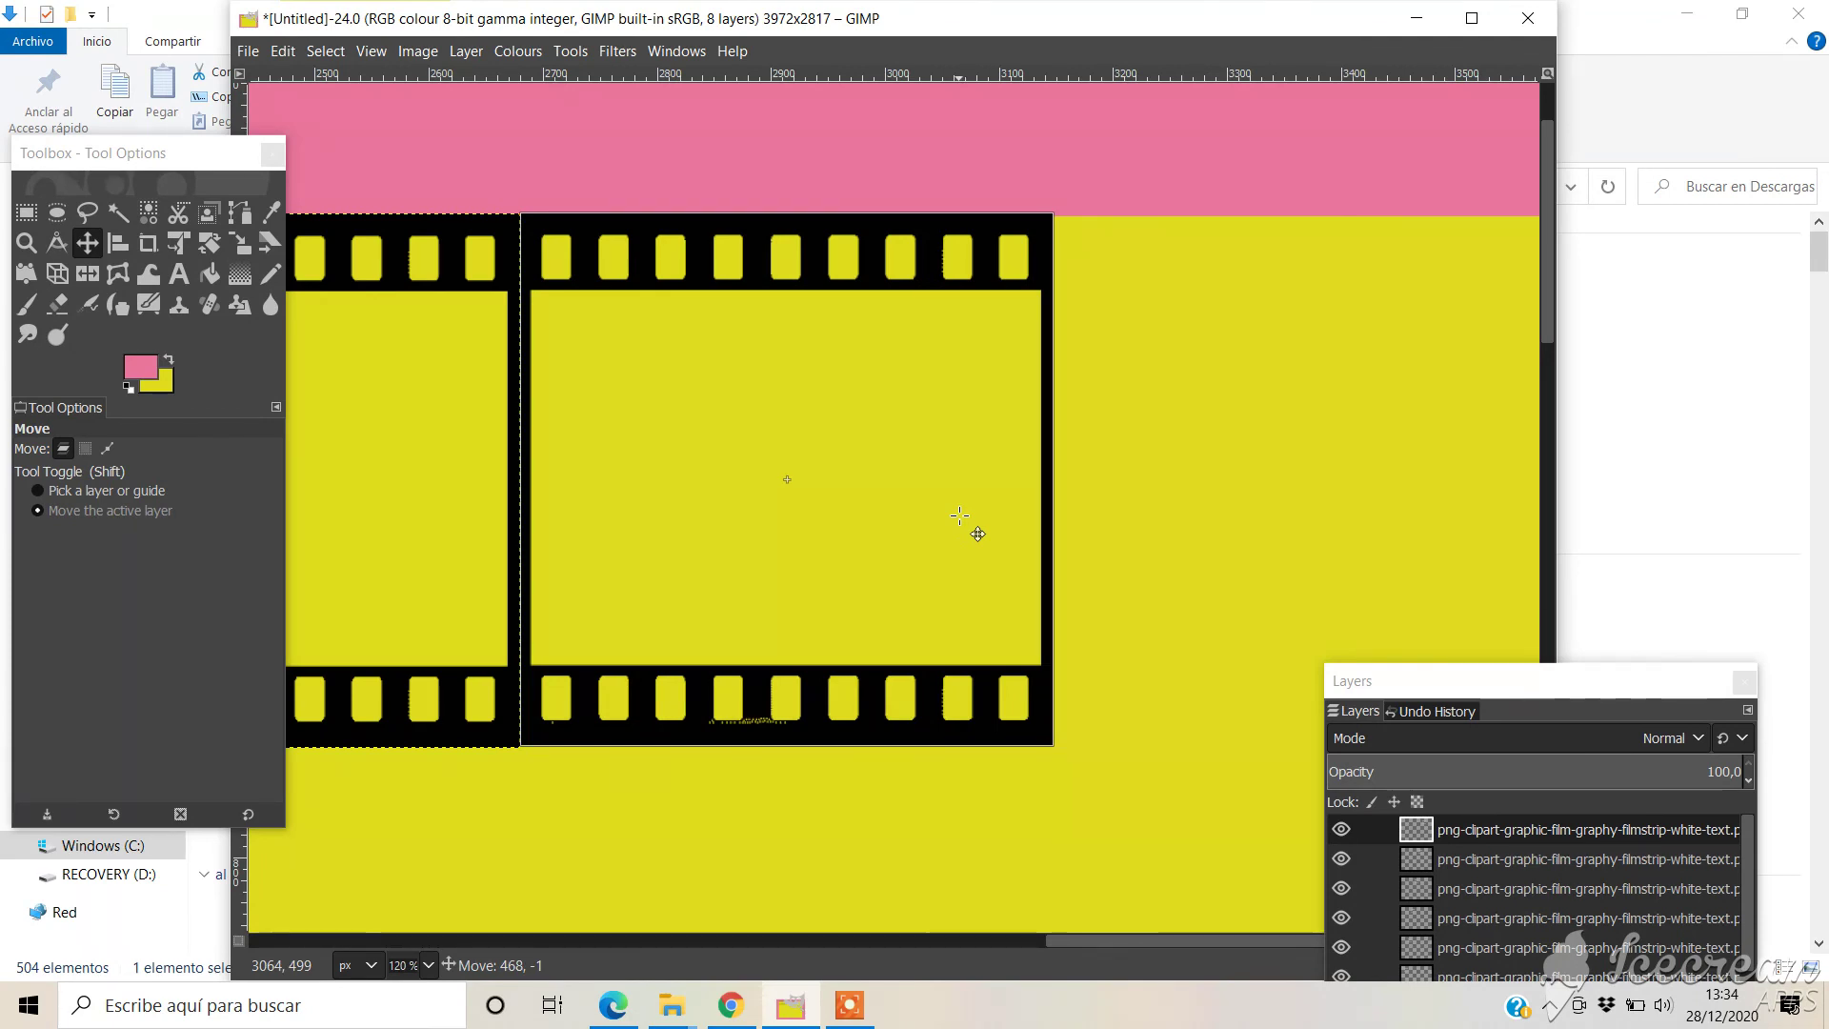
pyautogui.moveTo(959, 515); pyautogui.dragTo(959, 515)
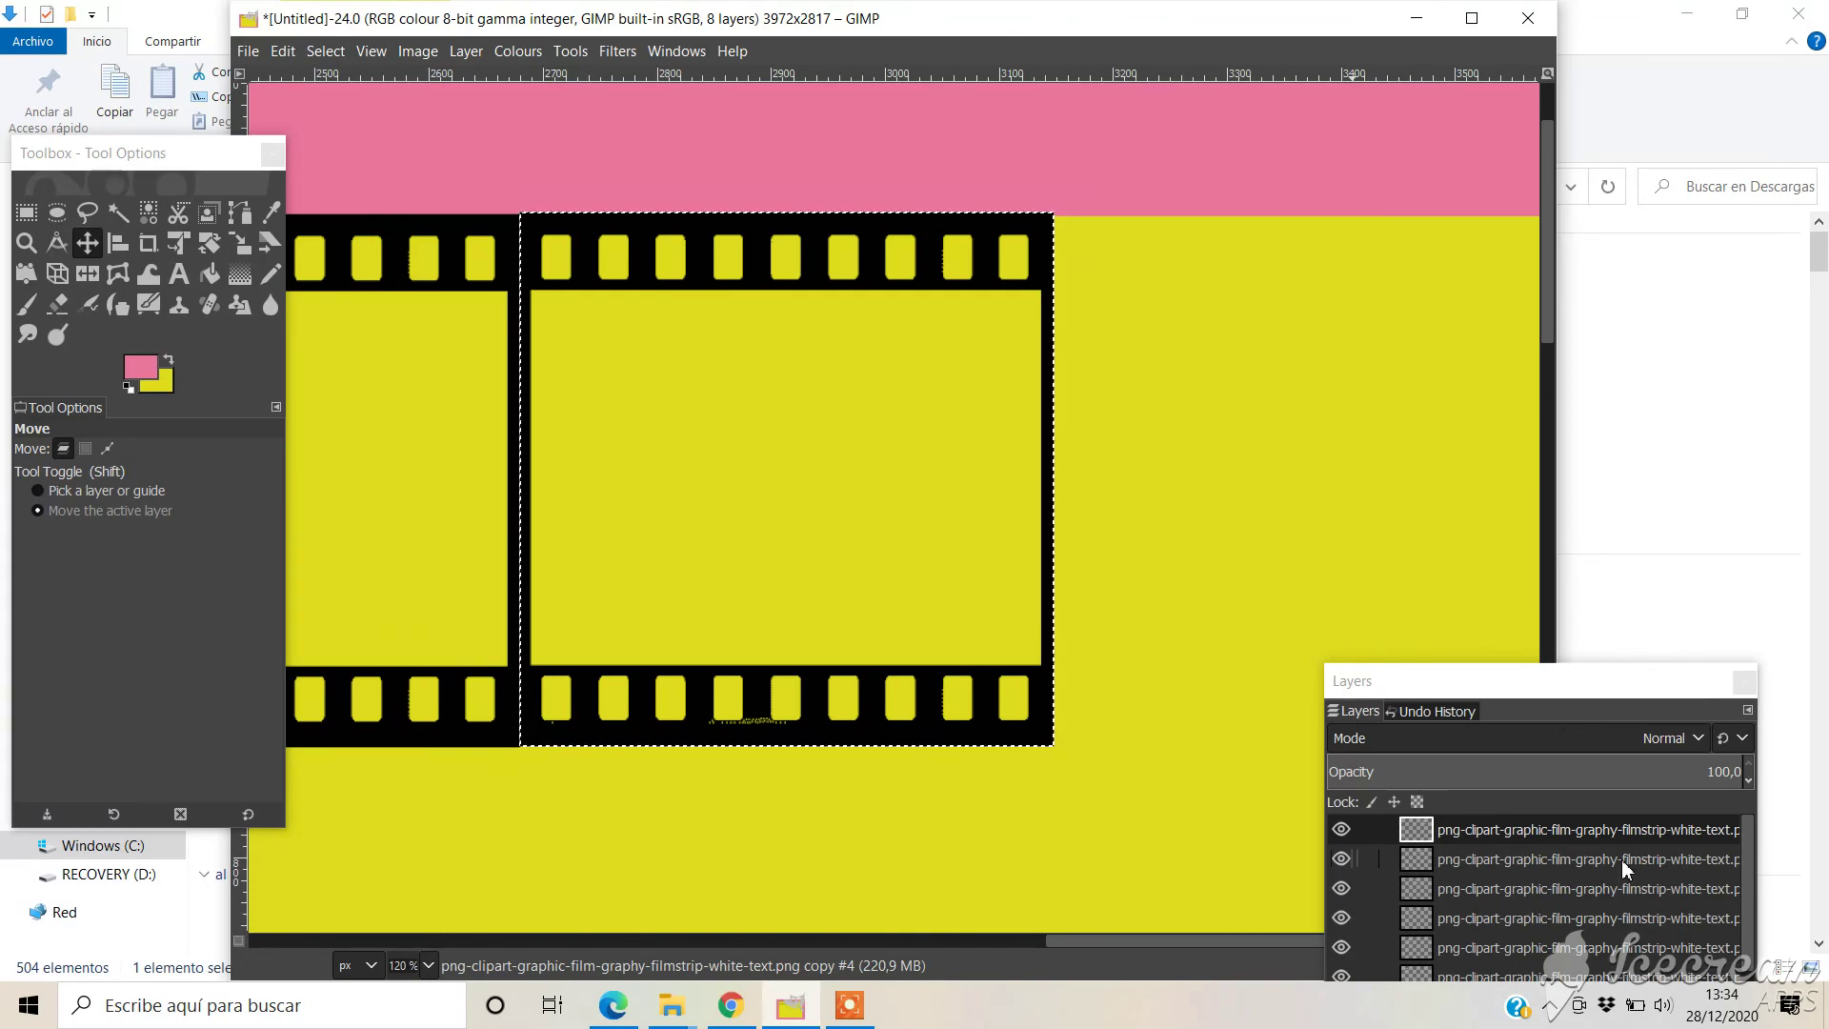
pyautogui.moveTo(1603, 692); pyautogui.dragTo(1619, 416)
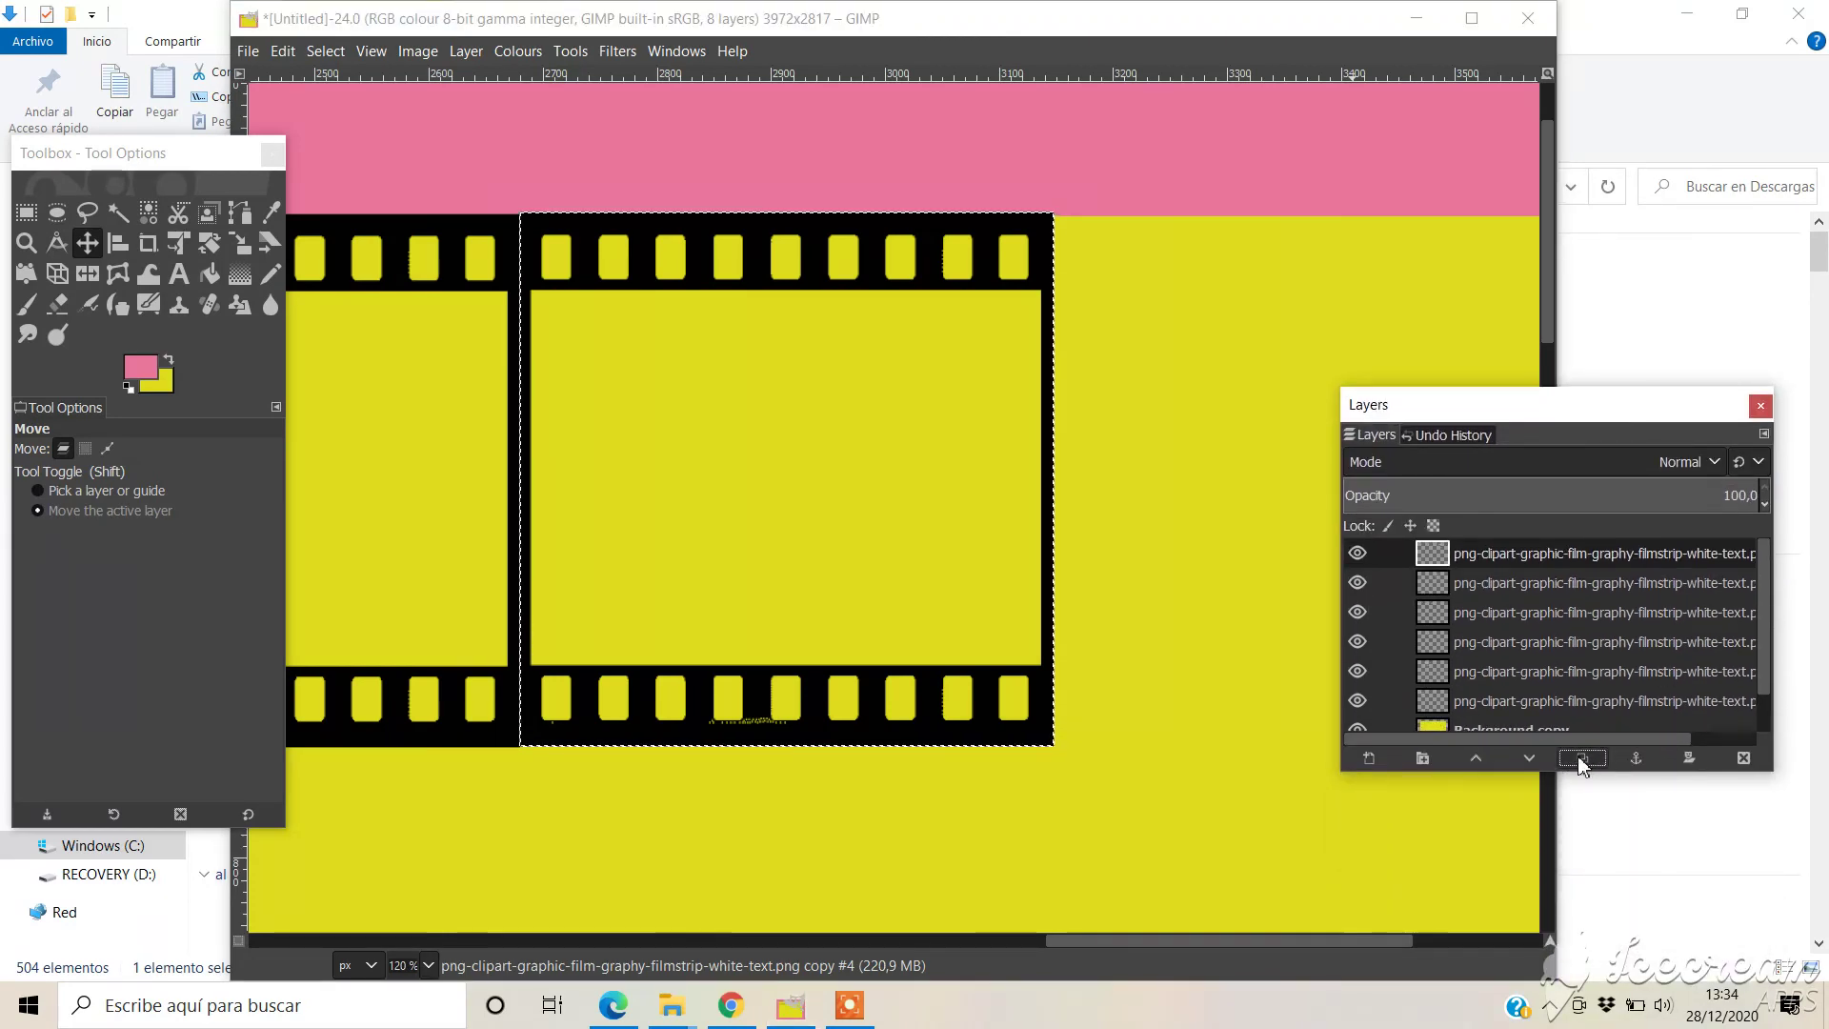